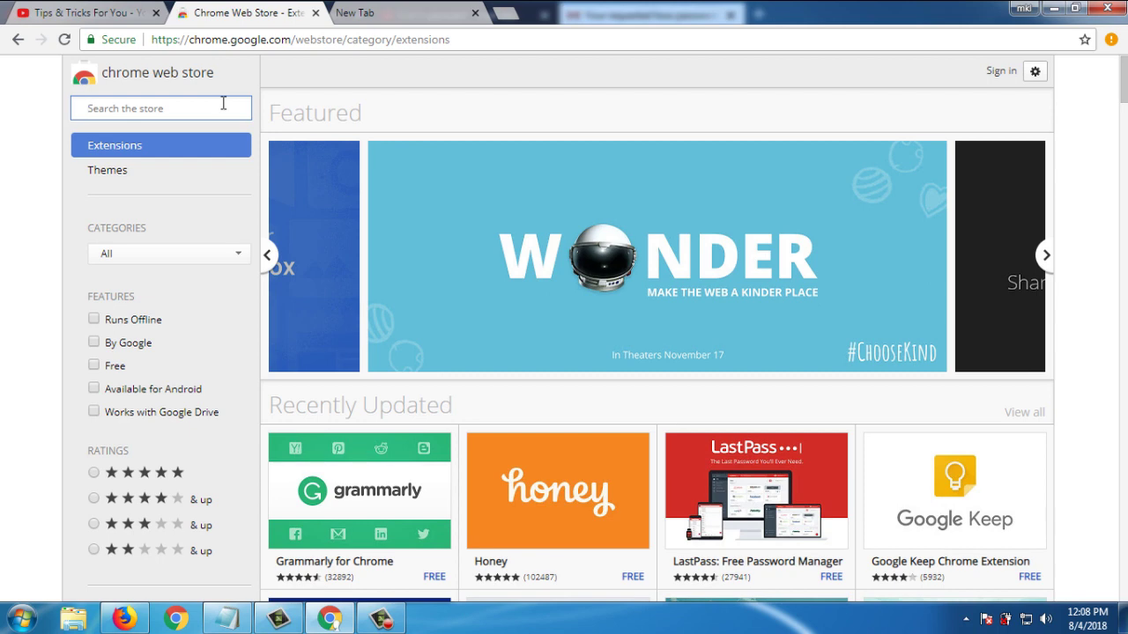
- Search the store for 'browsec', filter to Extensions, and add Browsec VPN to Chrome
type("brows")
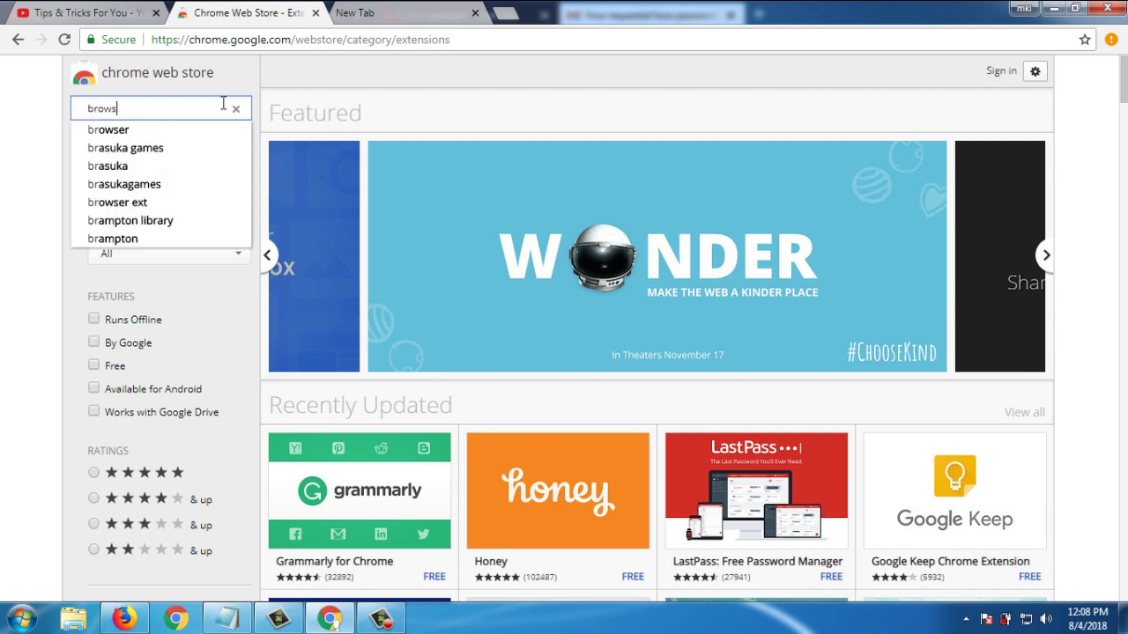
type("ec")
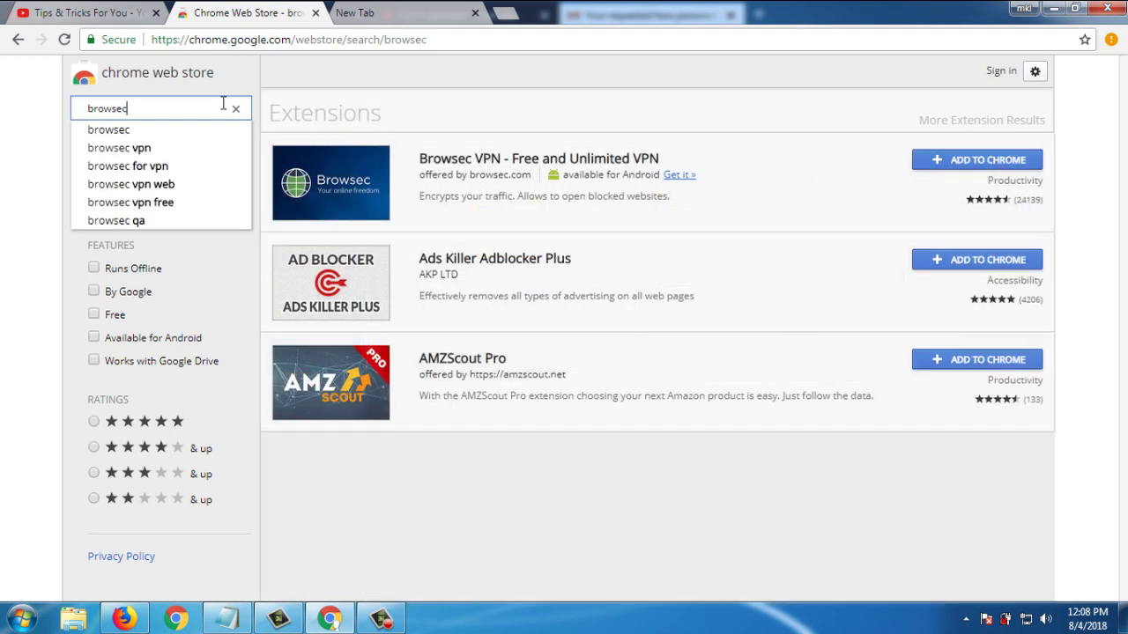
left_click(33, 165)
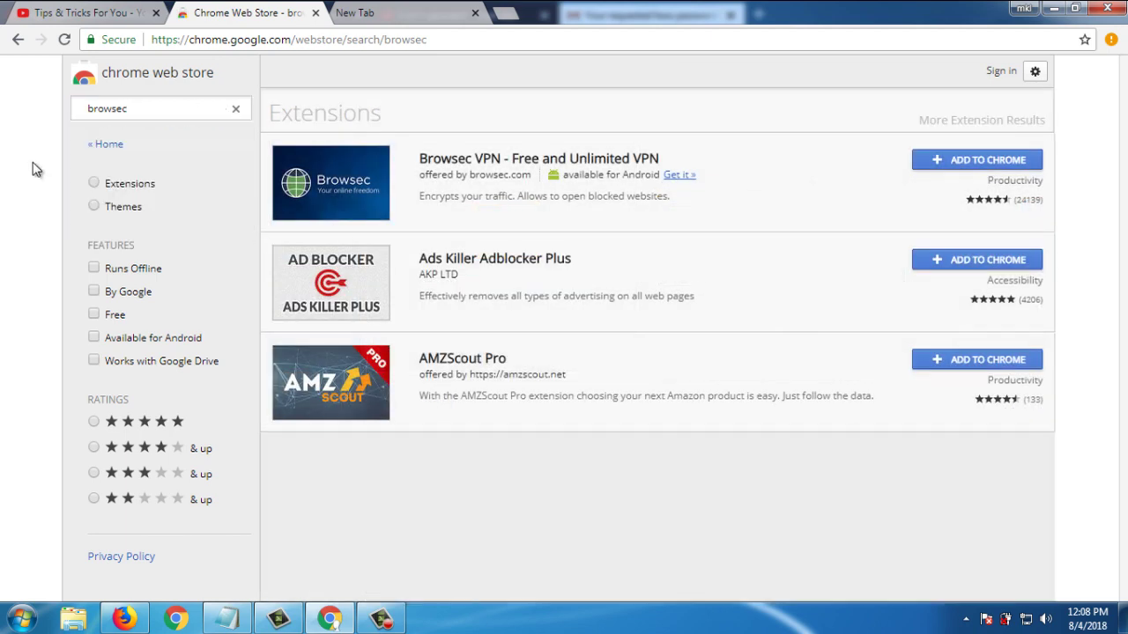
left_click(94, 184)
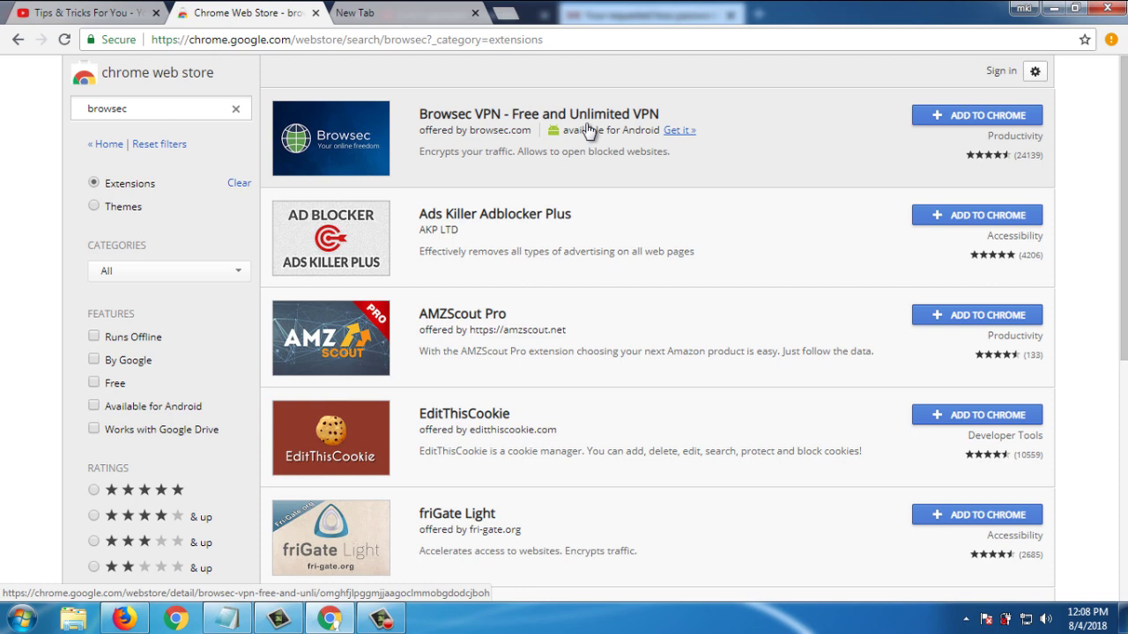
left_click(969, 122)
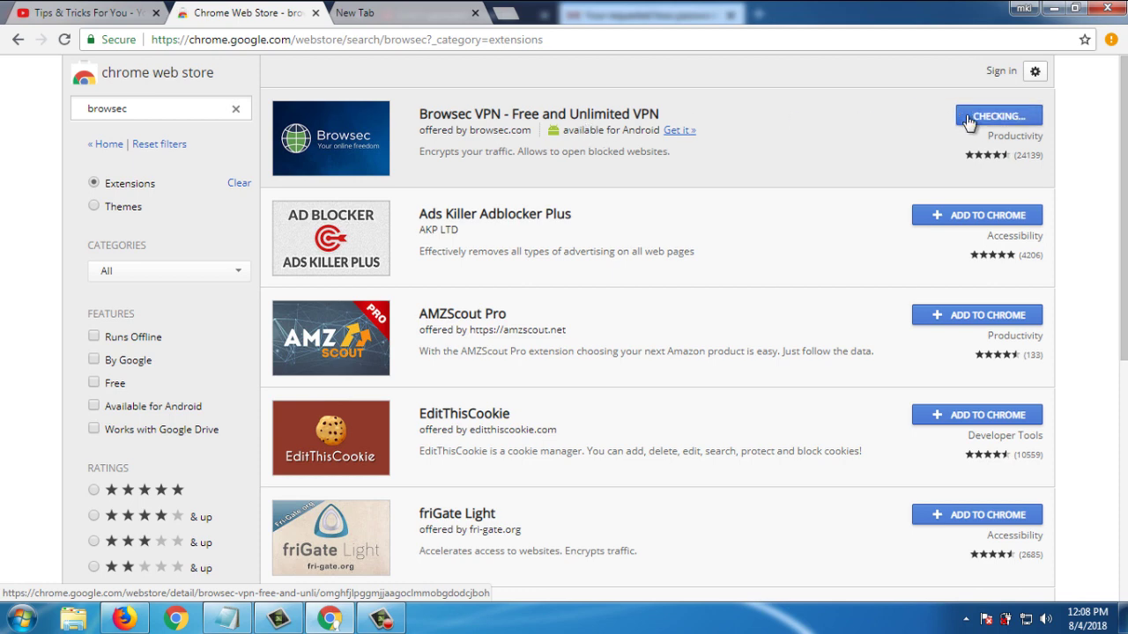
left_click(574, 178)
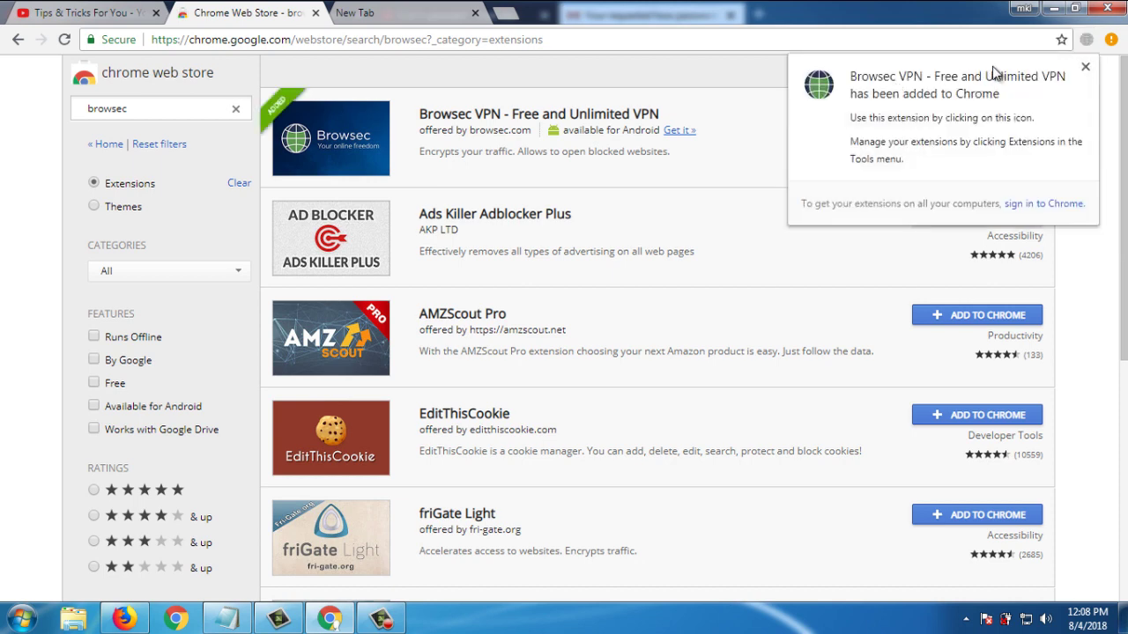
- Turn on Browsec protection with Protect me and close its welcome page
left_click(1086, 69)
left_click(1086, 42)
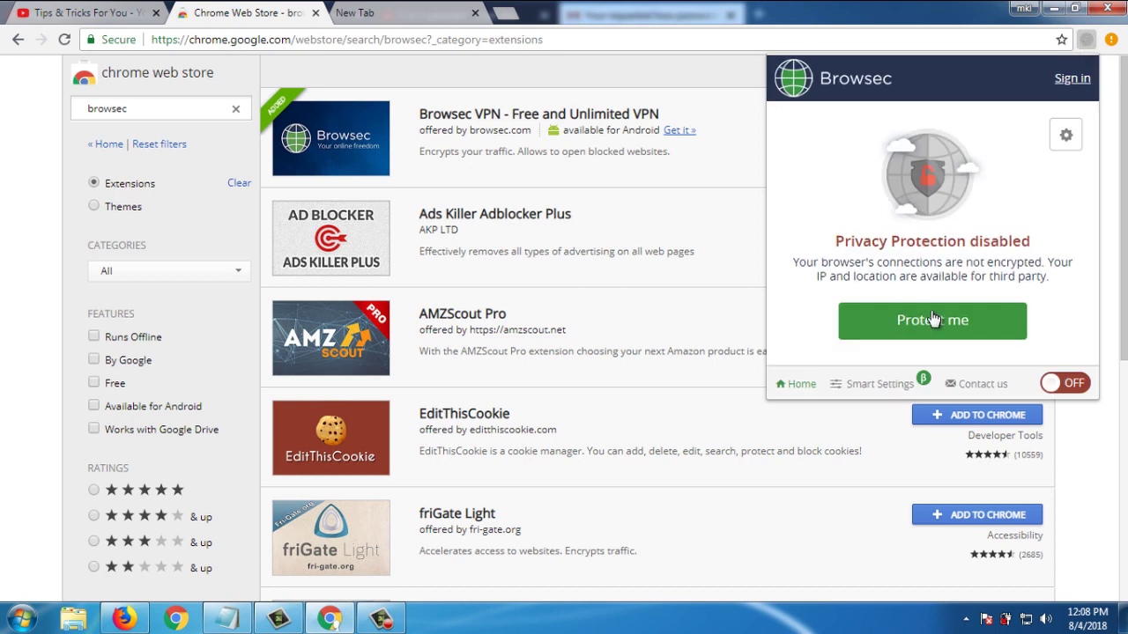
left_click(932, 318)
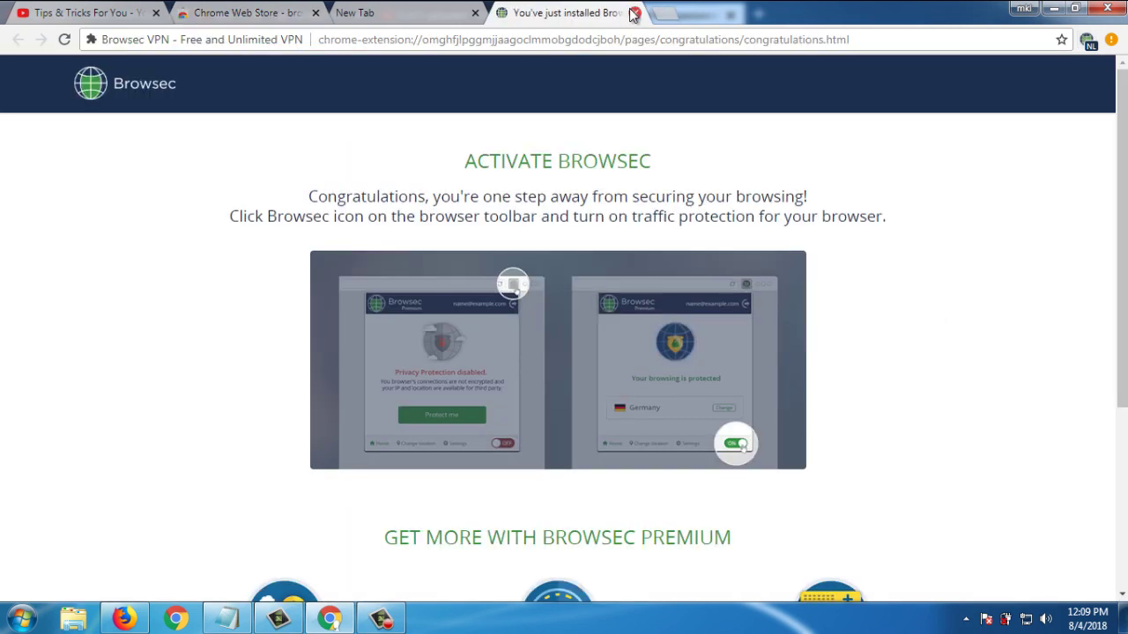
left_click(634, 12)
left_click(221, 11)
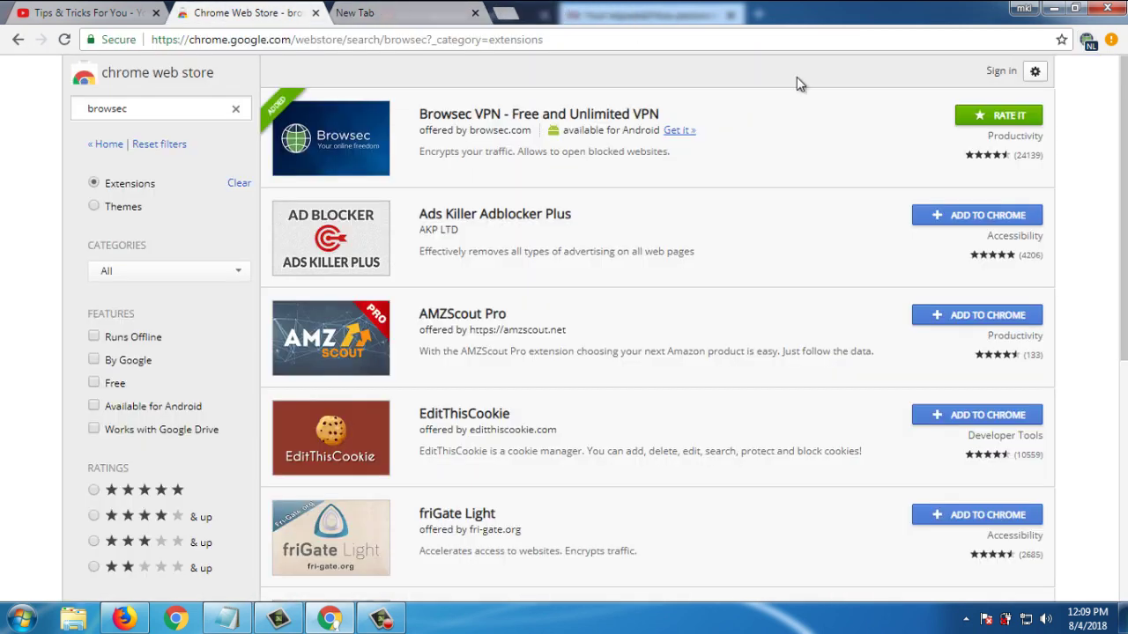
- Change Browsec's virtual location to Singapore, then United Kingdom, then United States
left_click(1088, 43)
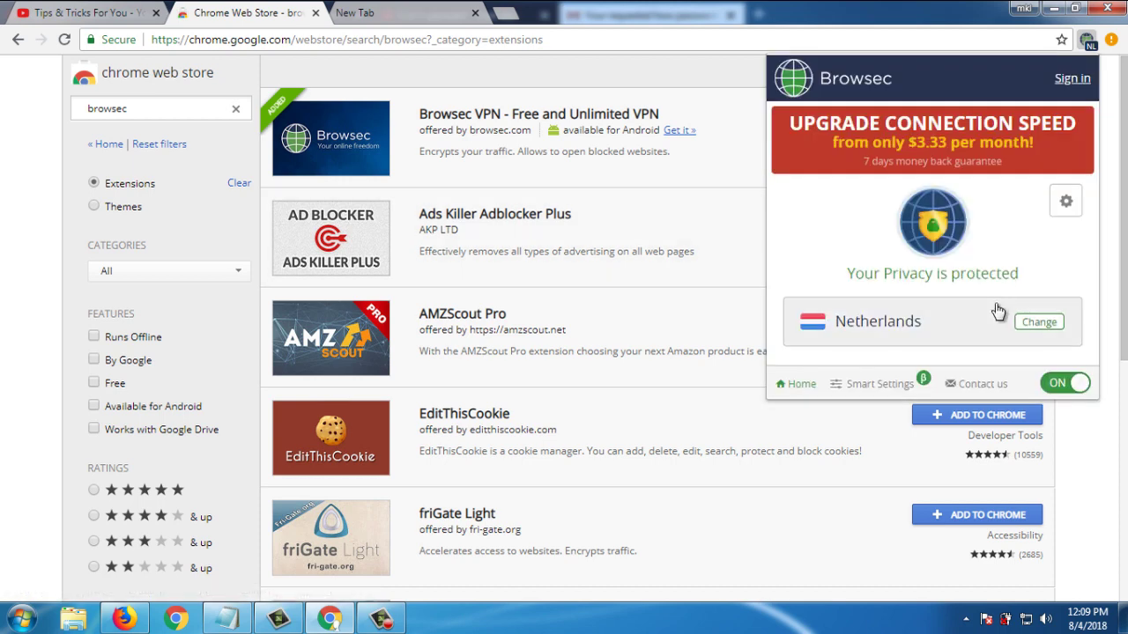
left_click(998, 311)
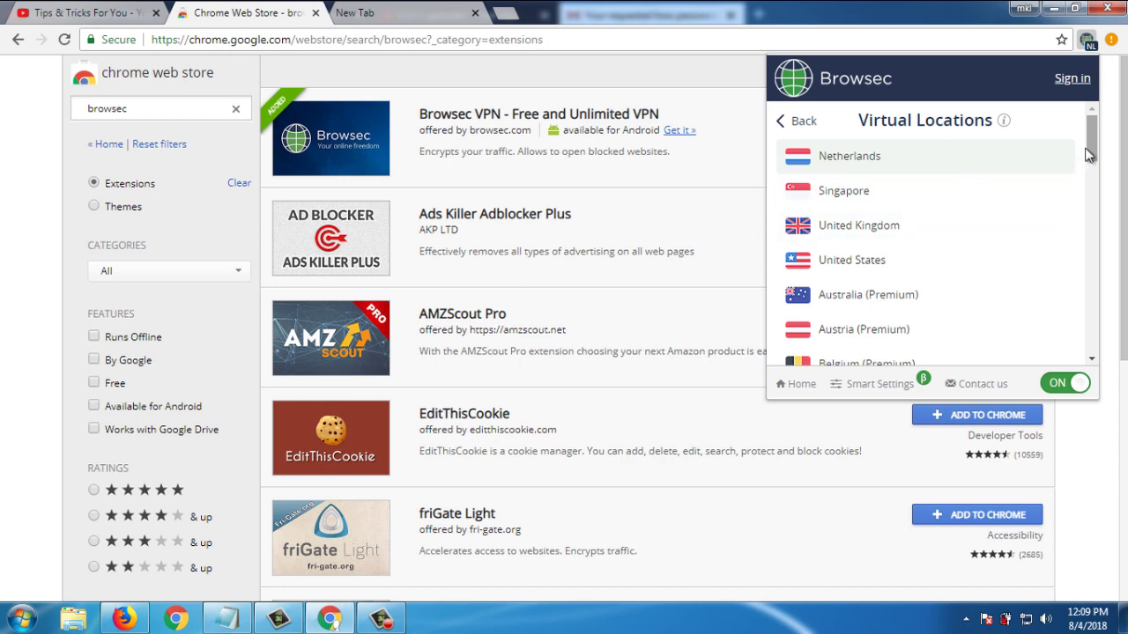
left_click_drag(1087, 154, 1097, 130)
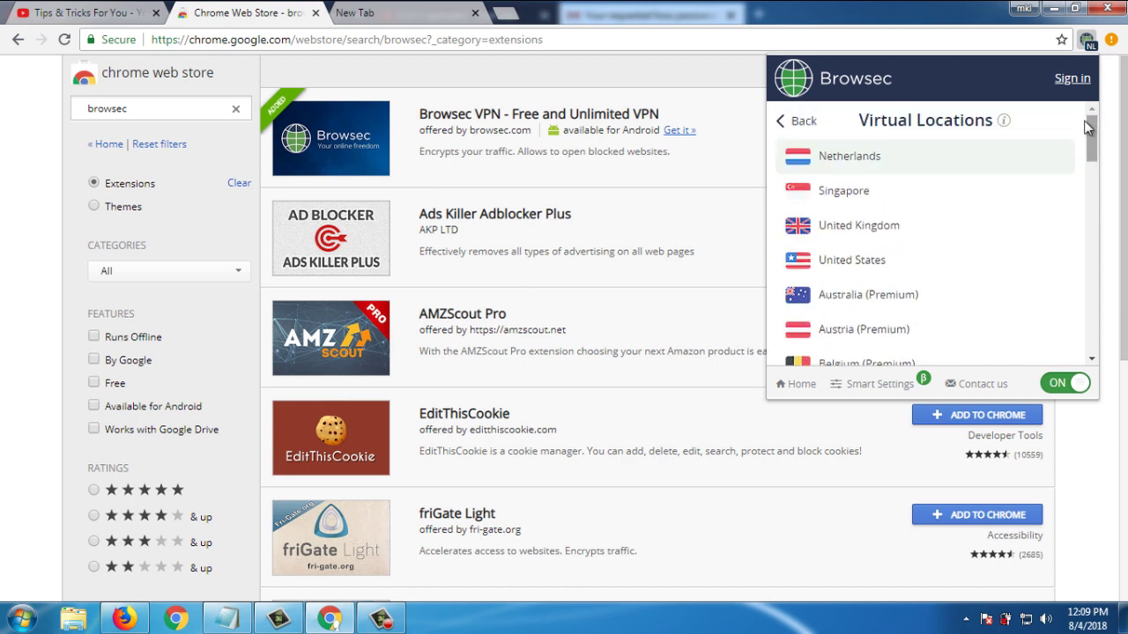
left_click(869, 195)
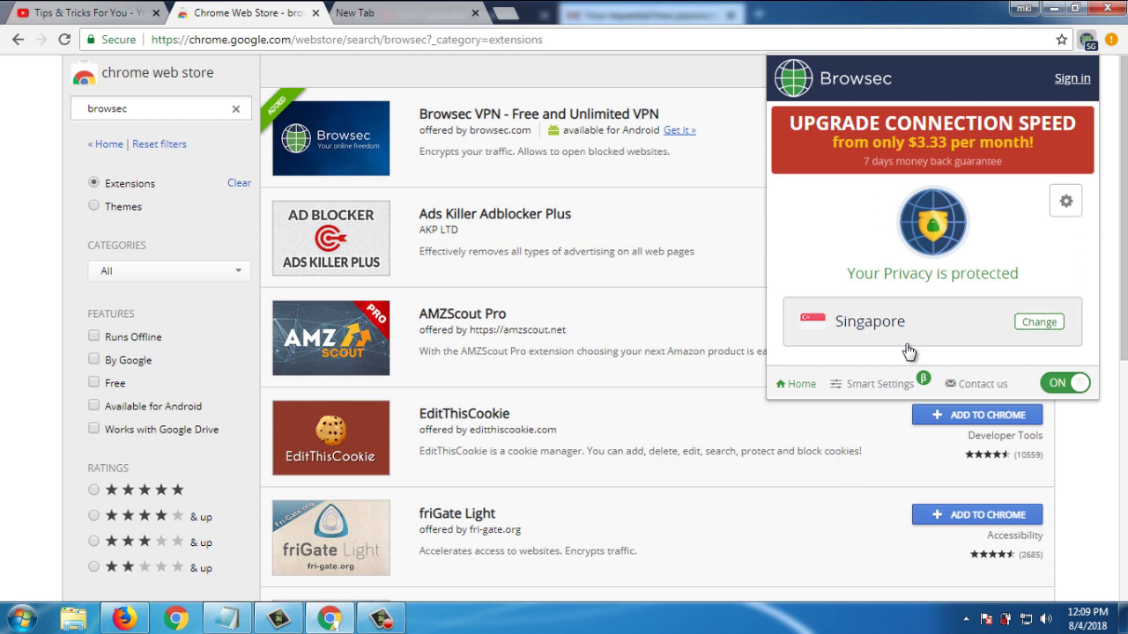
left_click(908, 347)
left_click(892, 228)
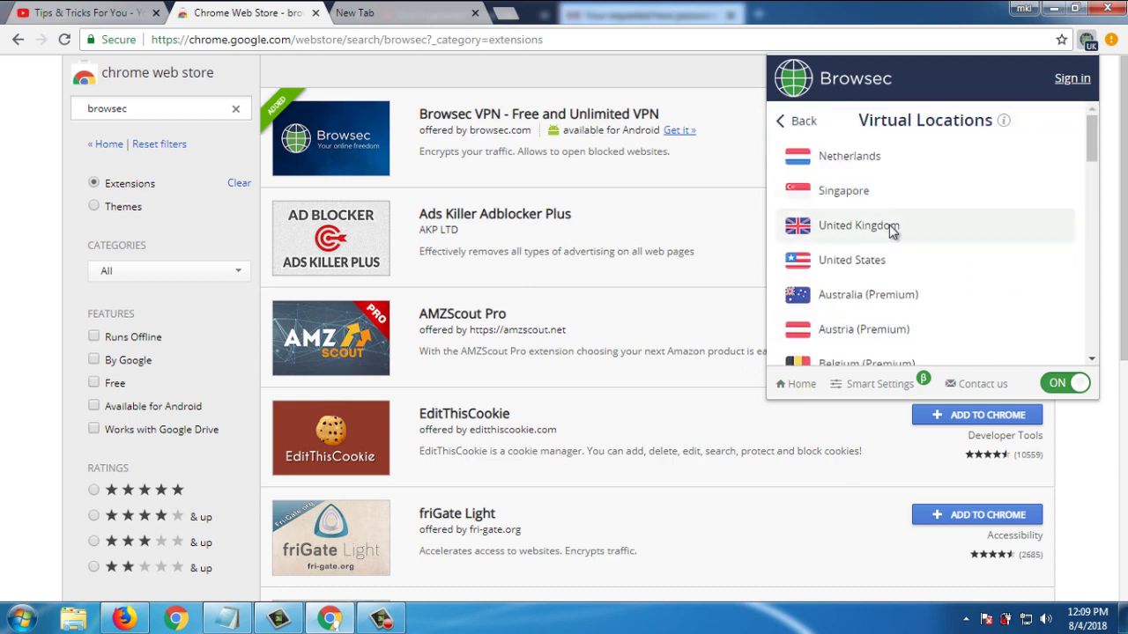
left_click(870, 312)
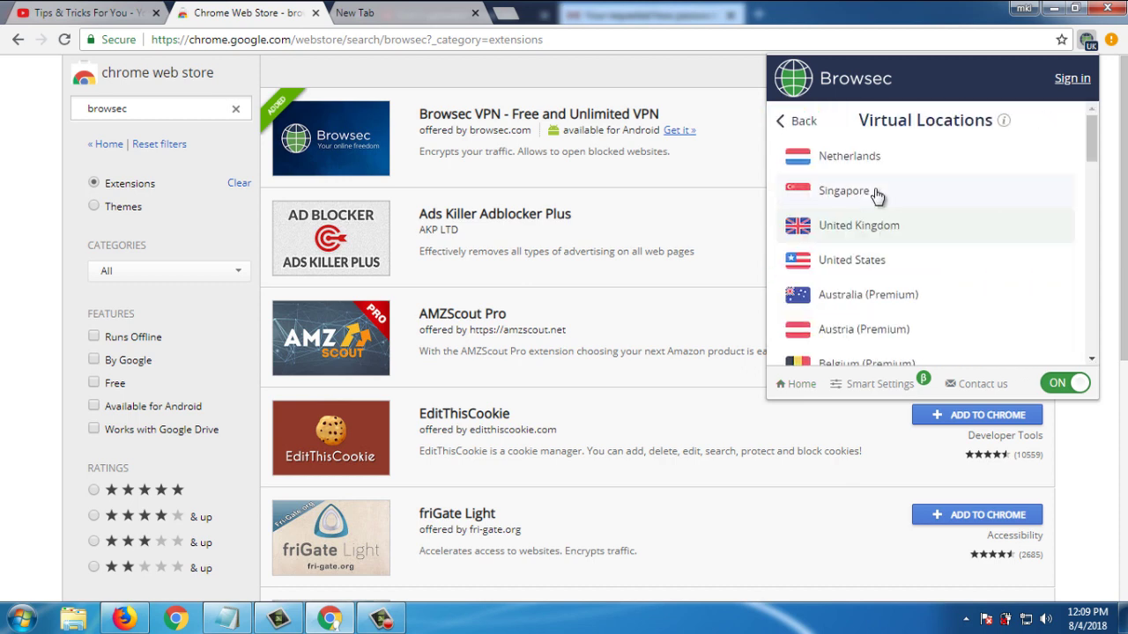
left_click(871, 257)
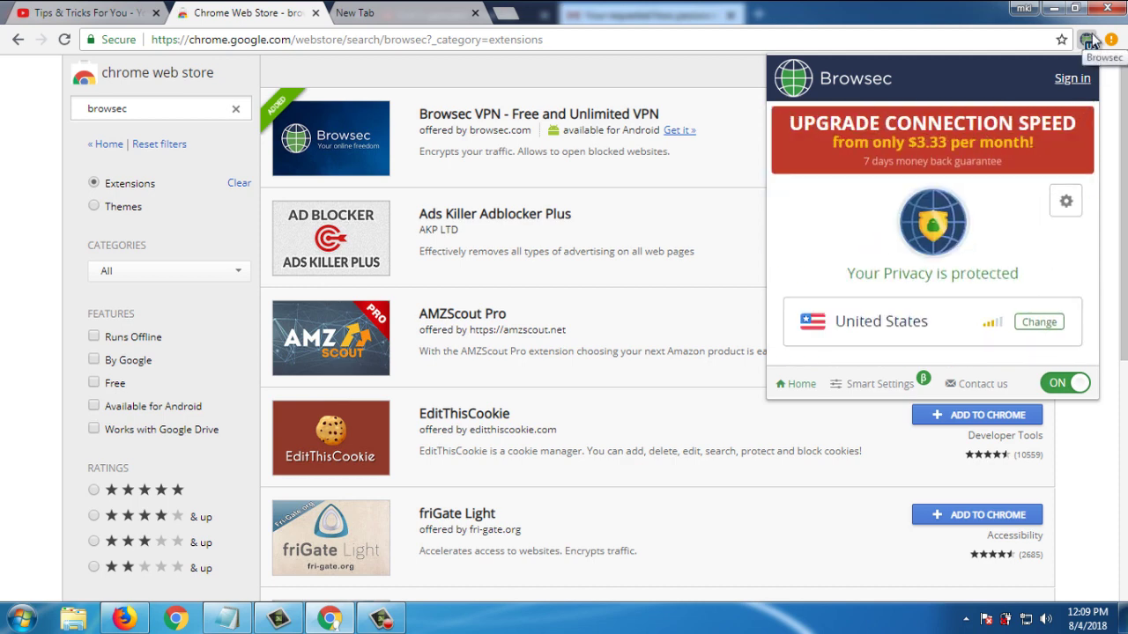
- Remove Browsec from Chrome, then search 'betternet' and add Betternet Unlimited Free VPN Proxy
right_click(1088, 41)
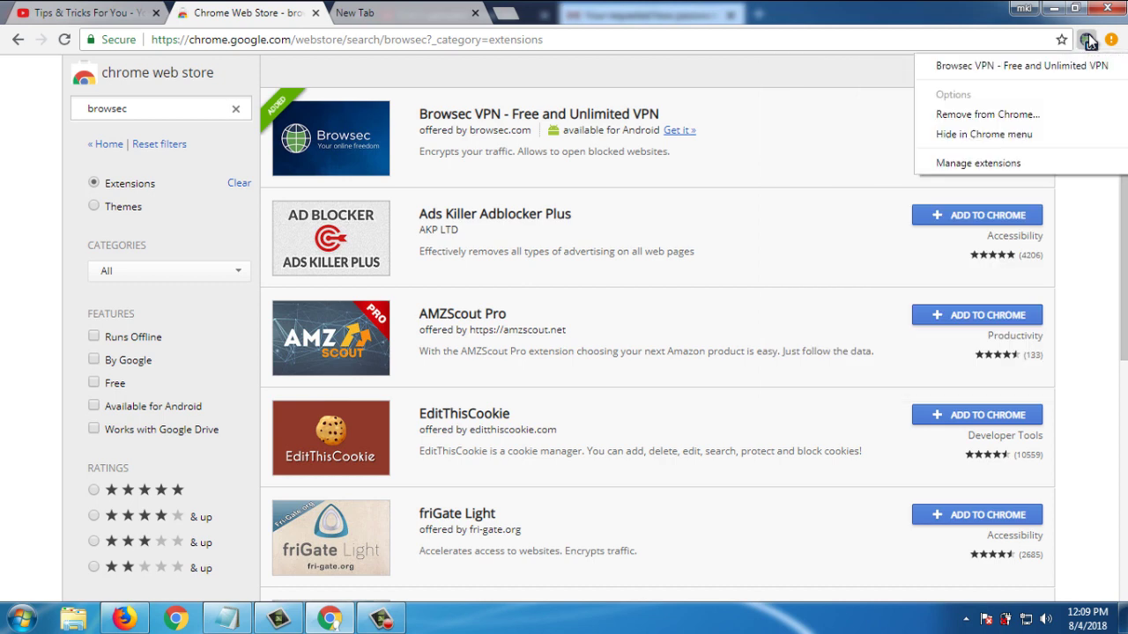
left_click(1054, 114)
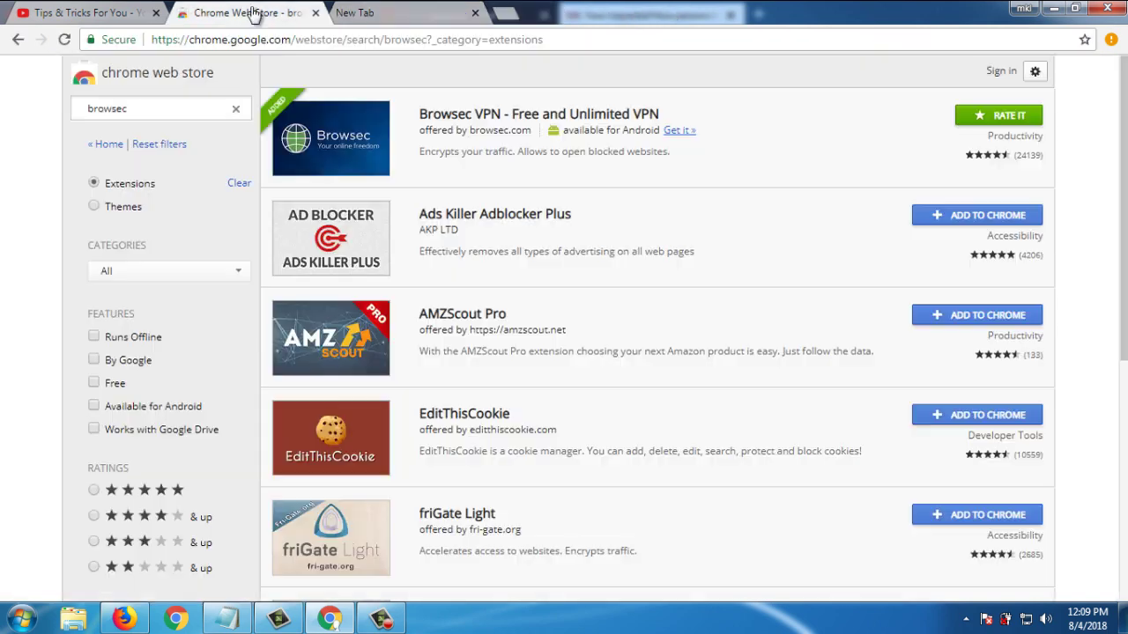
left_click(206, 114)
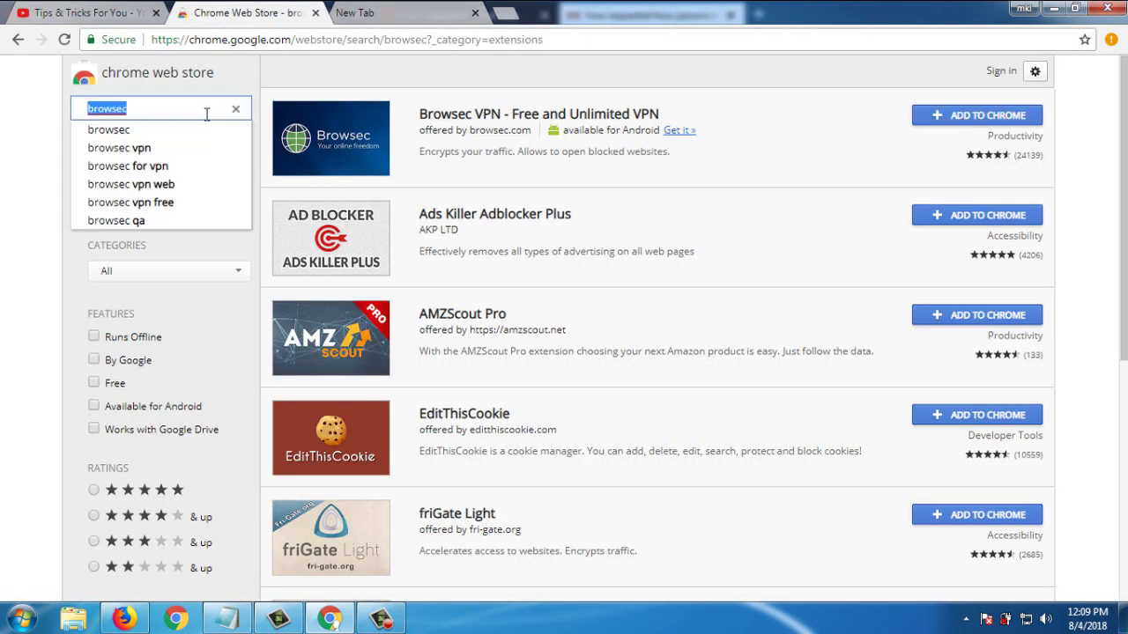
type("bet")
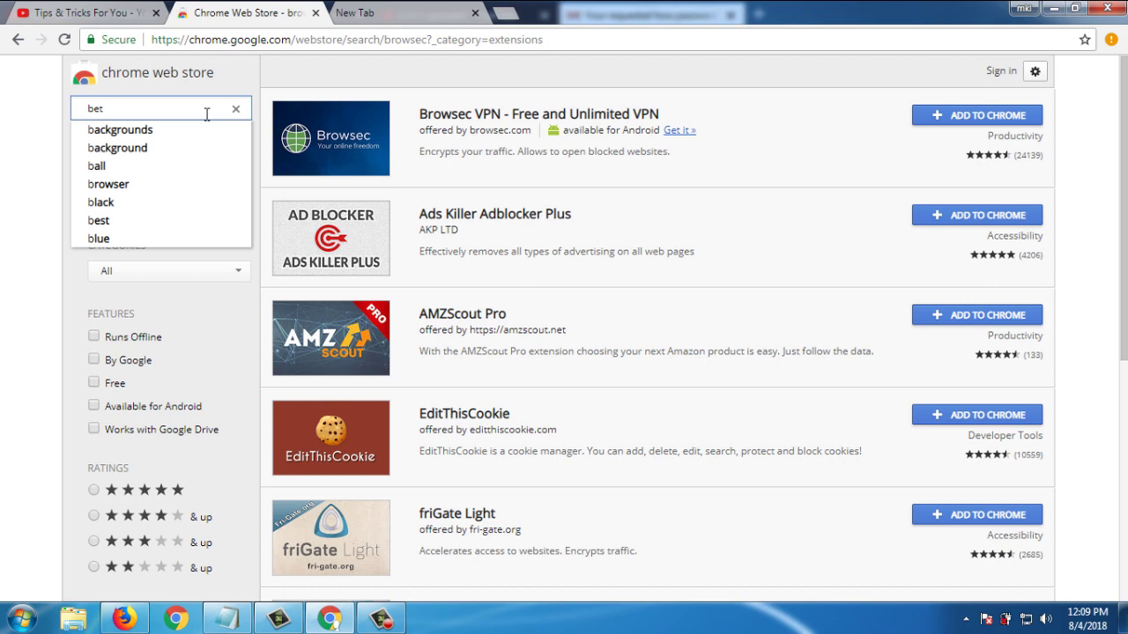
type("ternet")
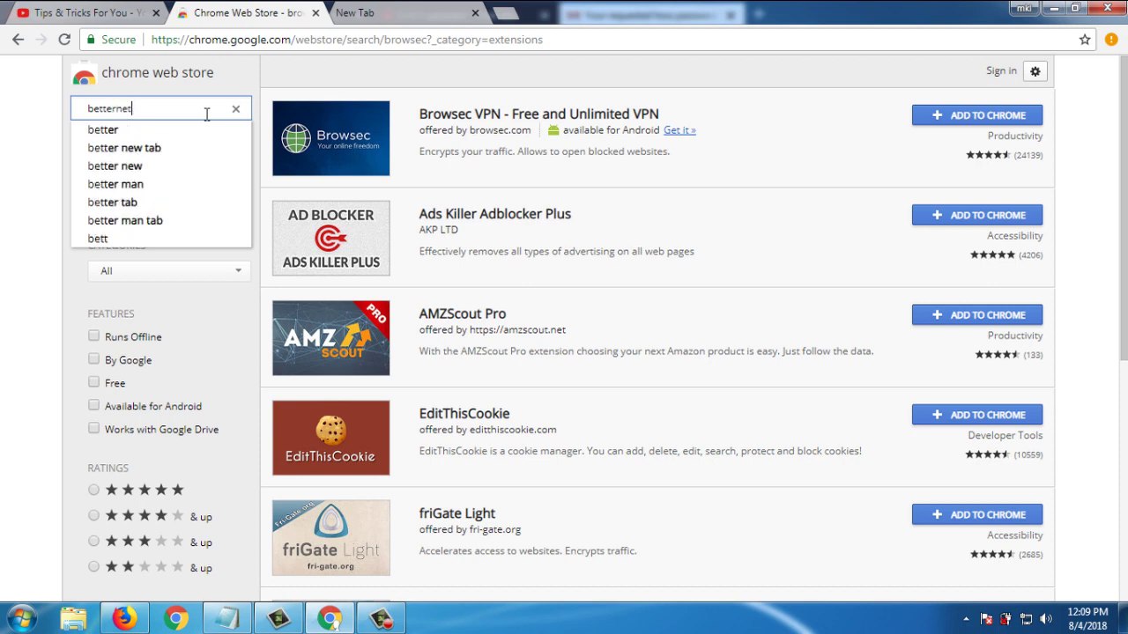
key("Return")
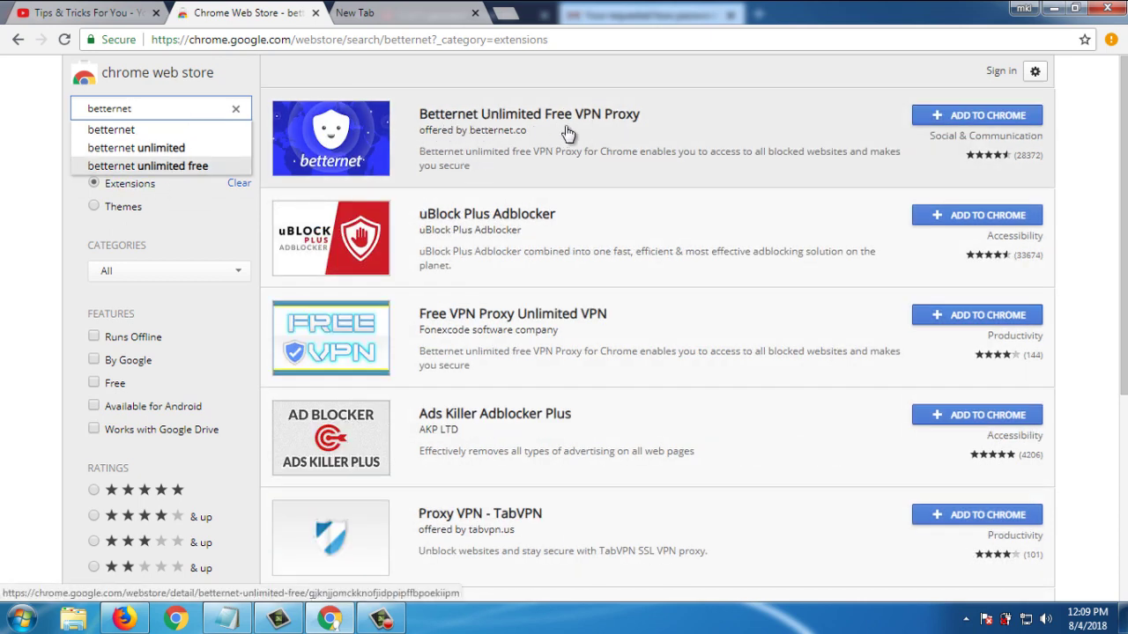
left_click(958, 120)
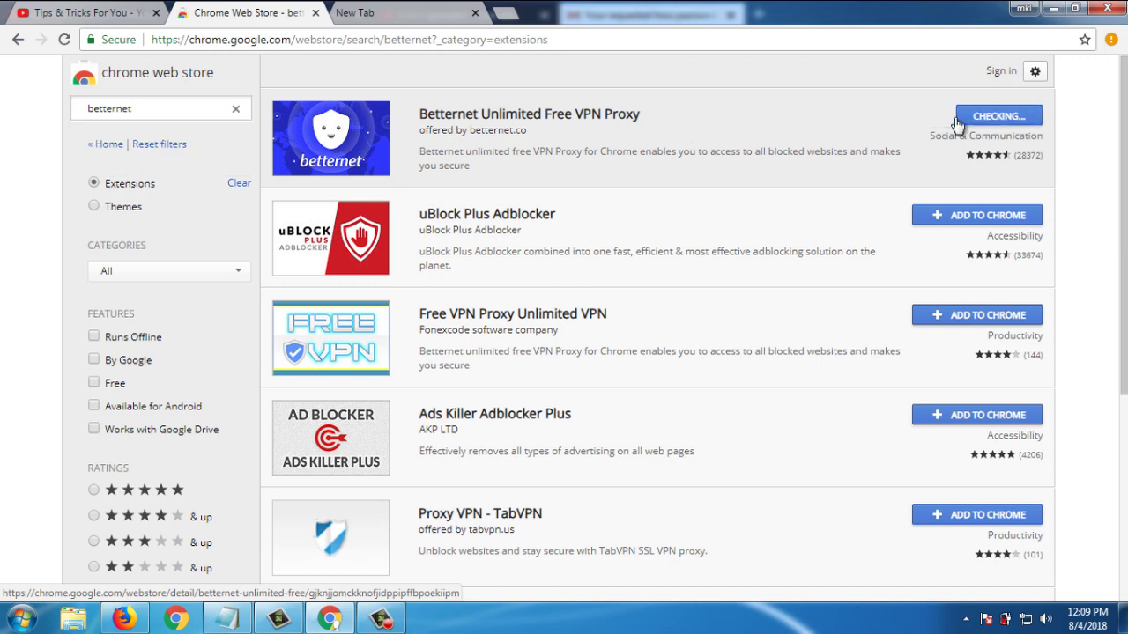
left_click(595, 226)
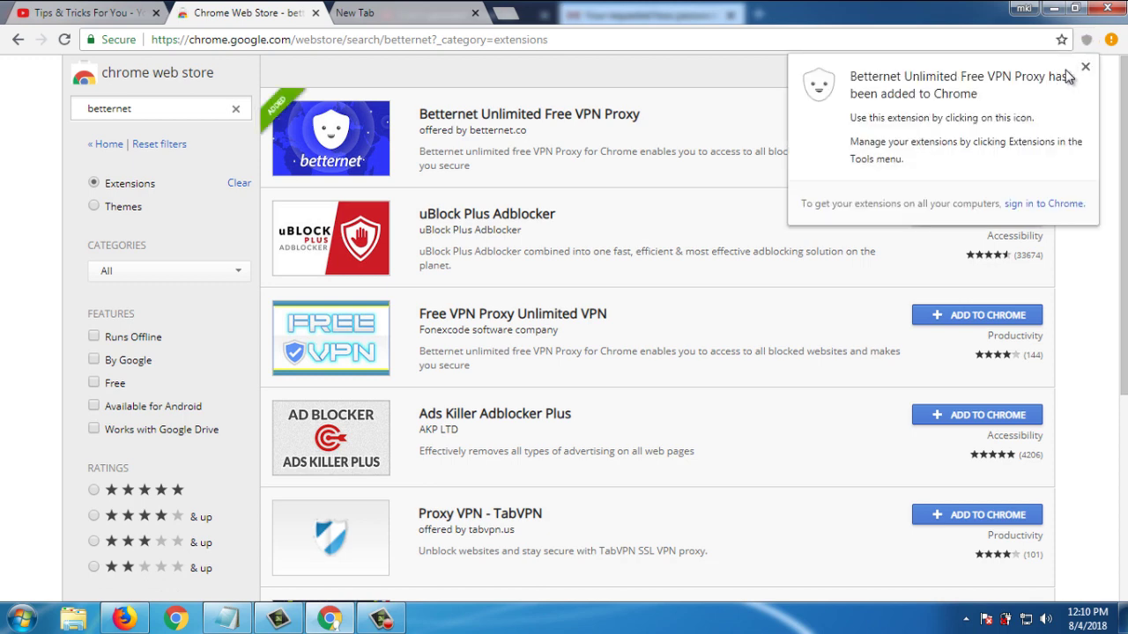
- Pick Canada as Betternet's virtual location and connect
left_click(1085, 69)
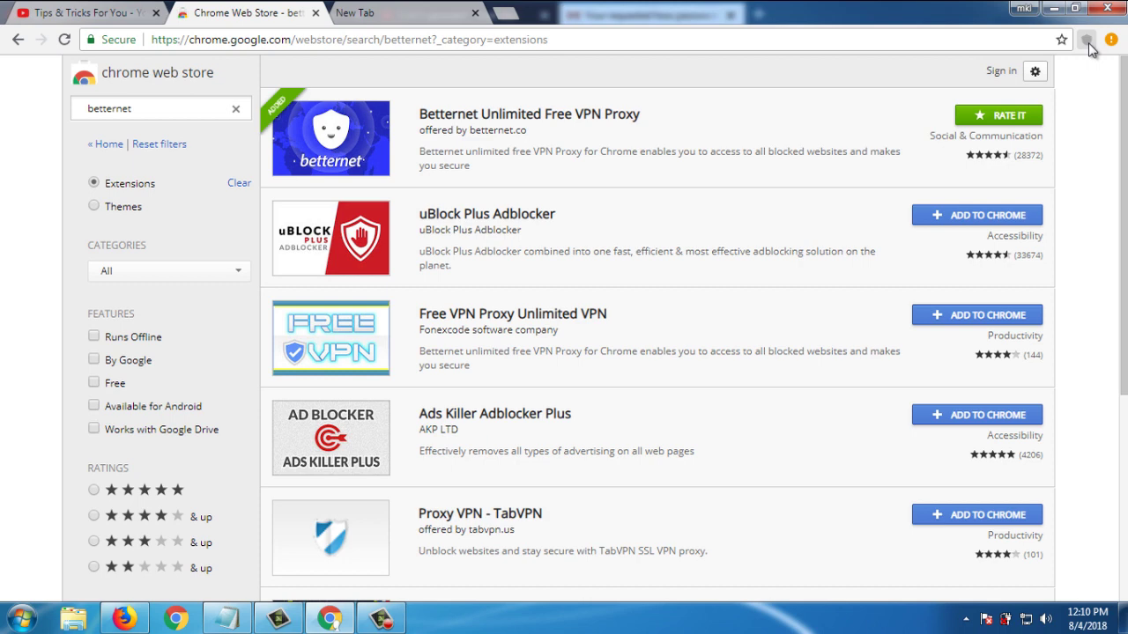
left_click(1086, 40)
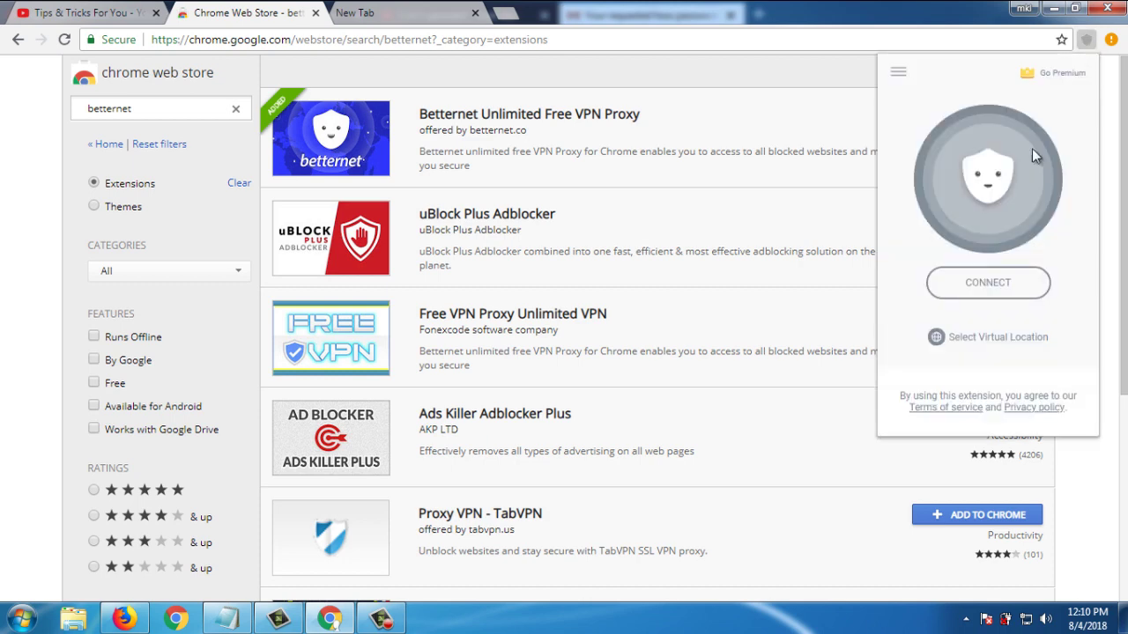
left_click(975, 339)
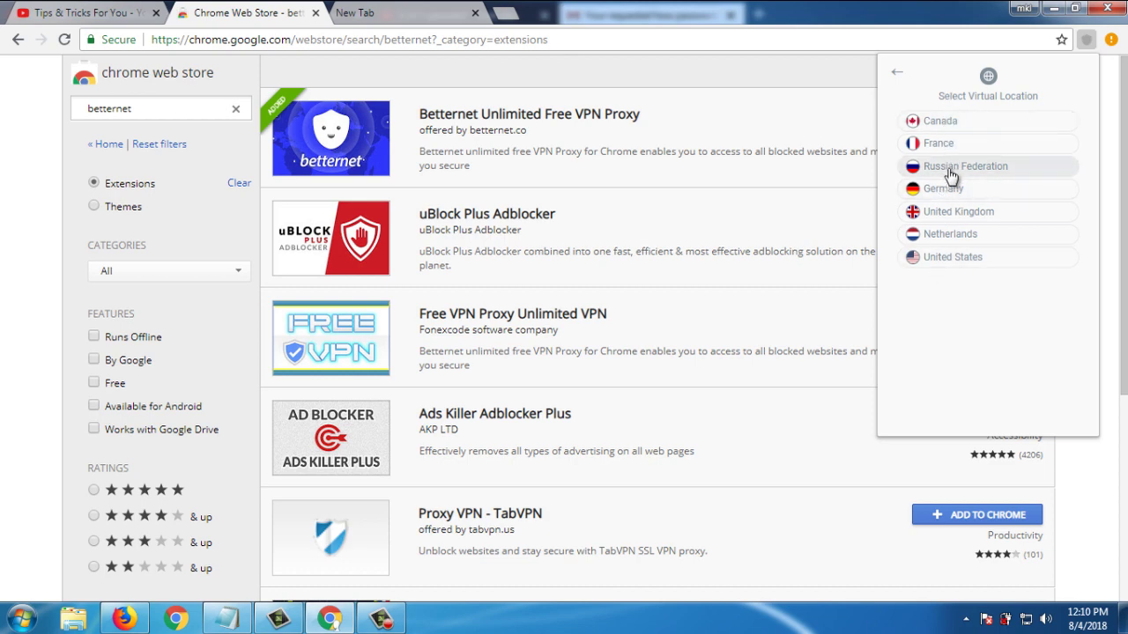
left_click(948, 123)
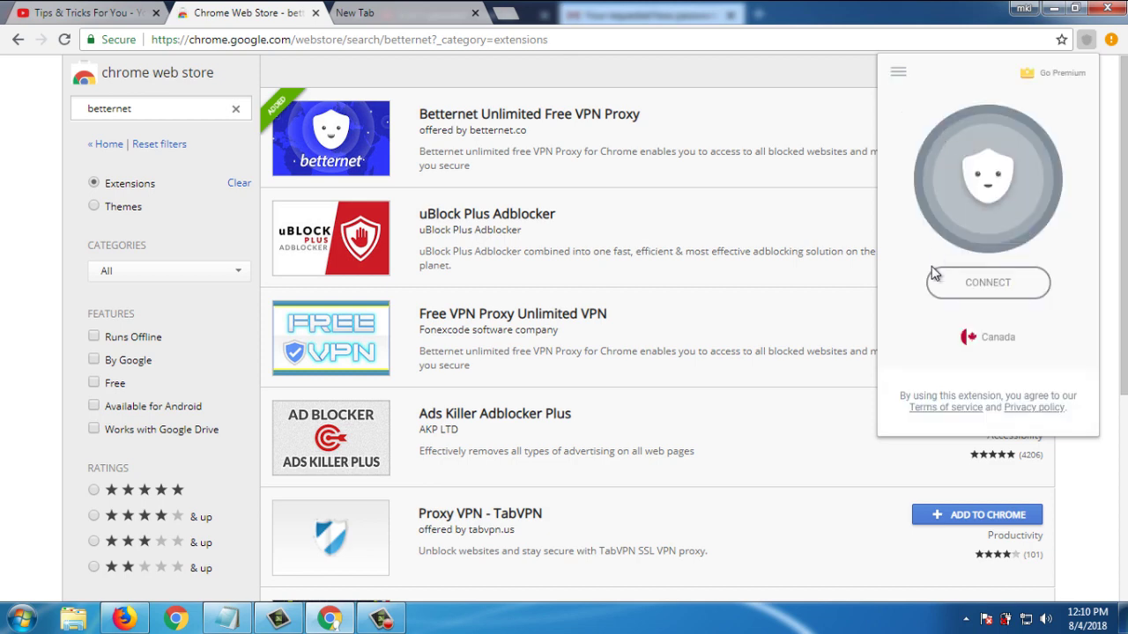
left_click(979, 291)
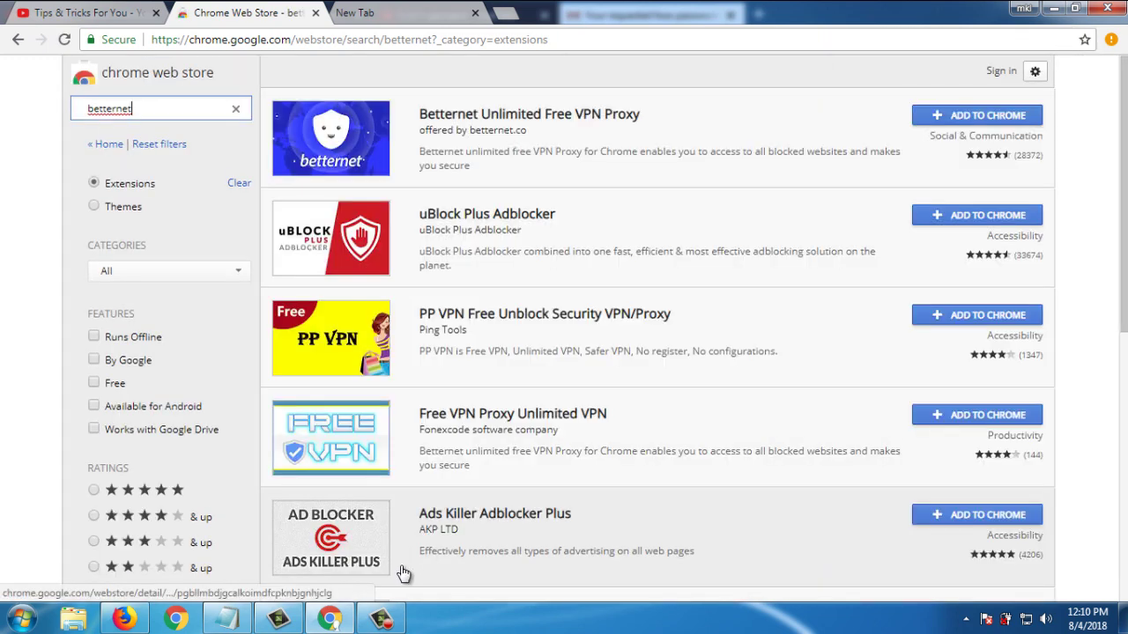
- Replace the search with 'hotspot shield' and add Hotspot Shield VPN Free Proxy to Chrome
left_click(163, 108)
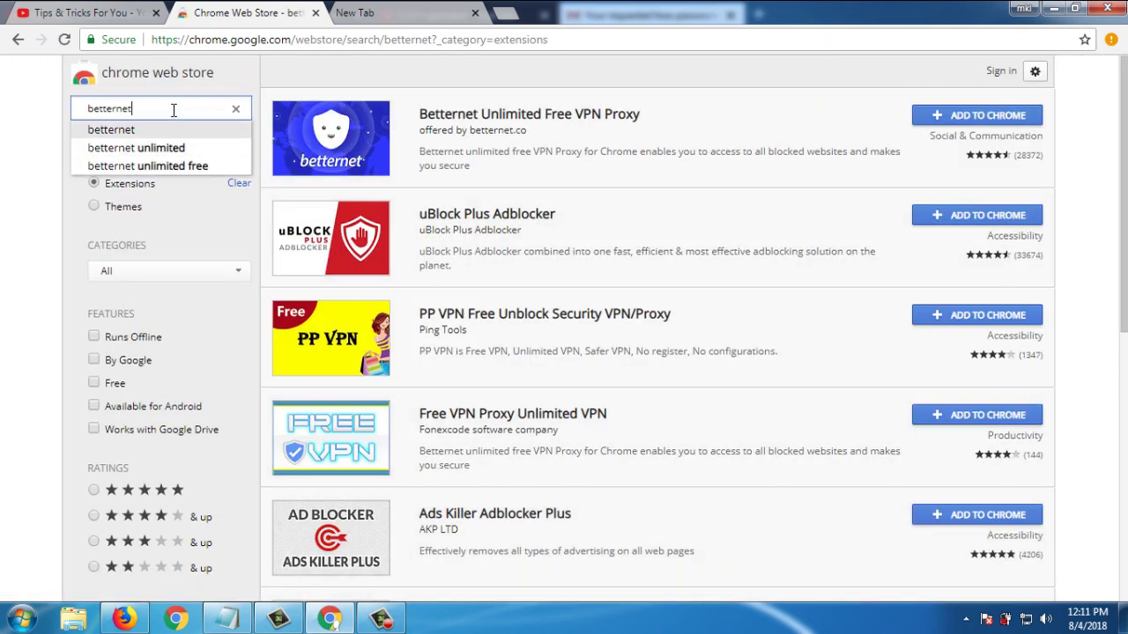
double_click(174, 109)
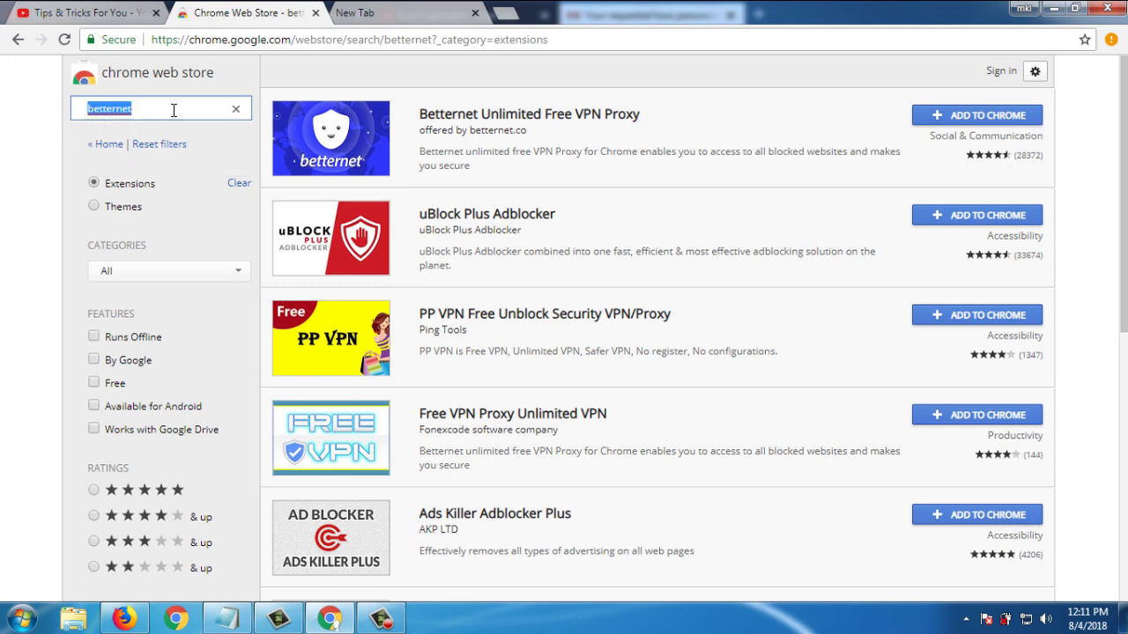
type("hotspot shi")
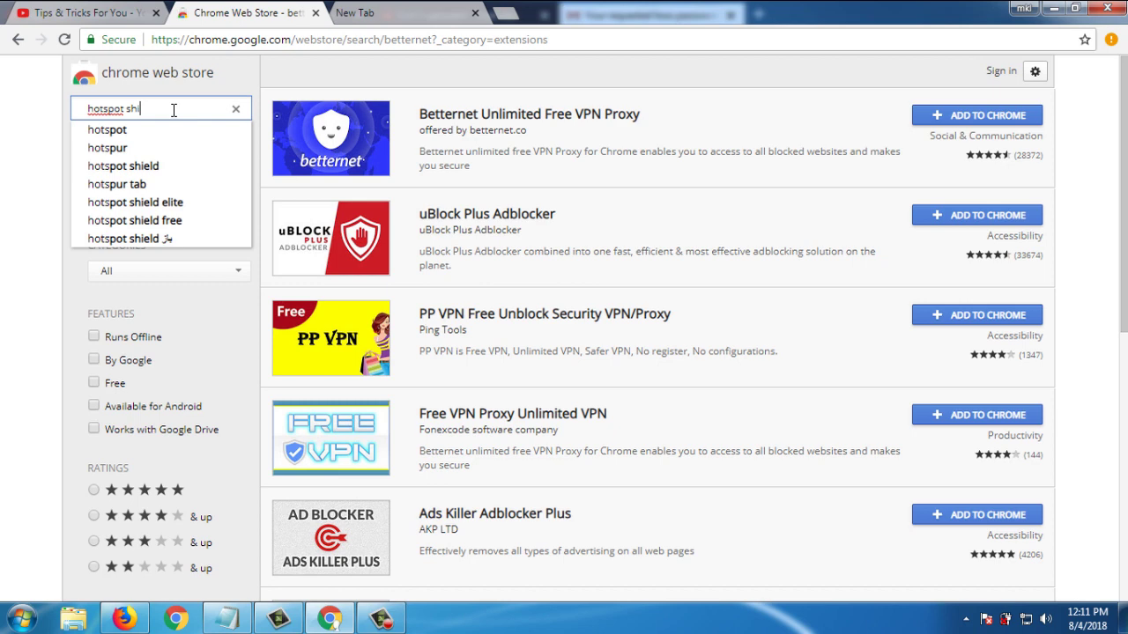
type("eld")
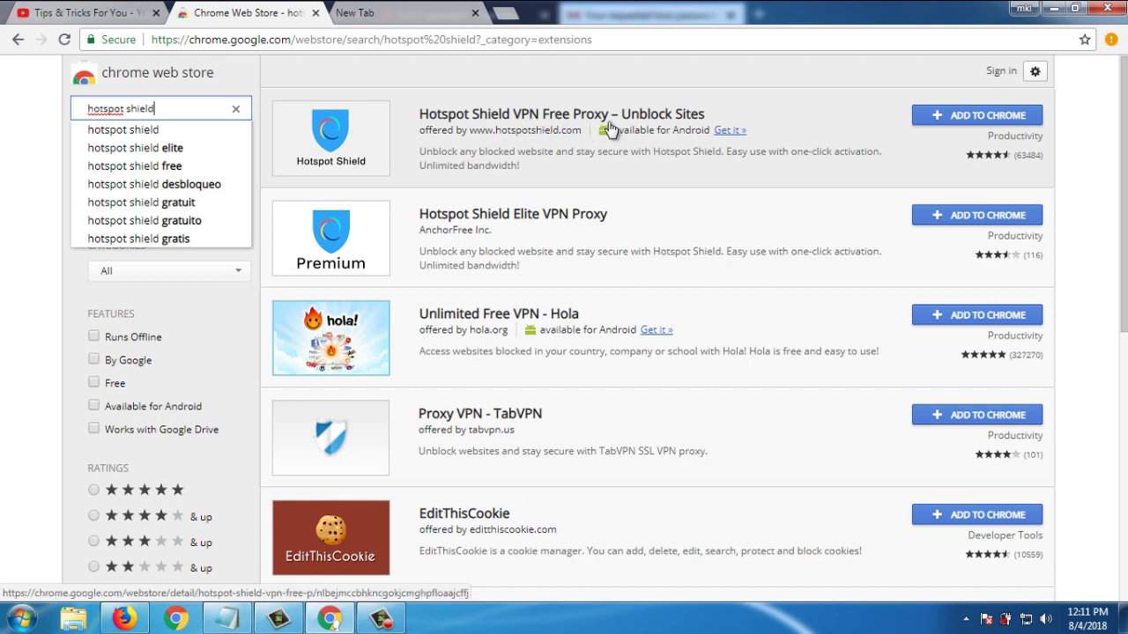
left_click(975, 124)
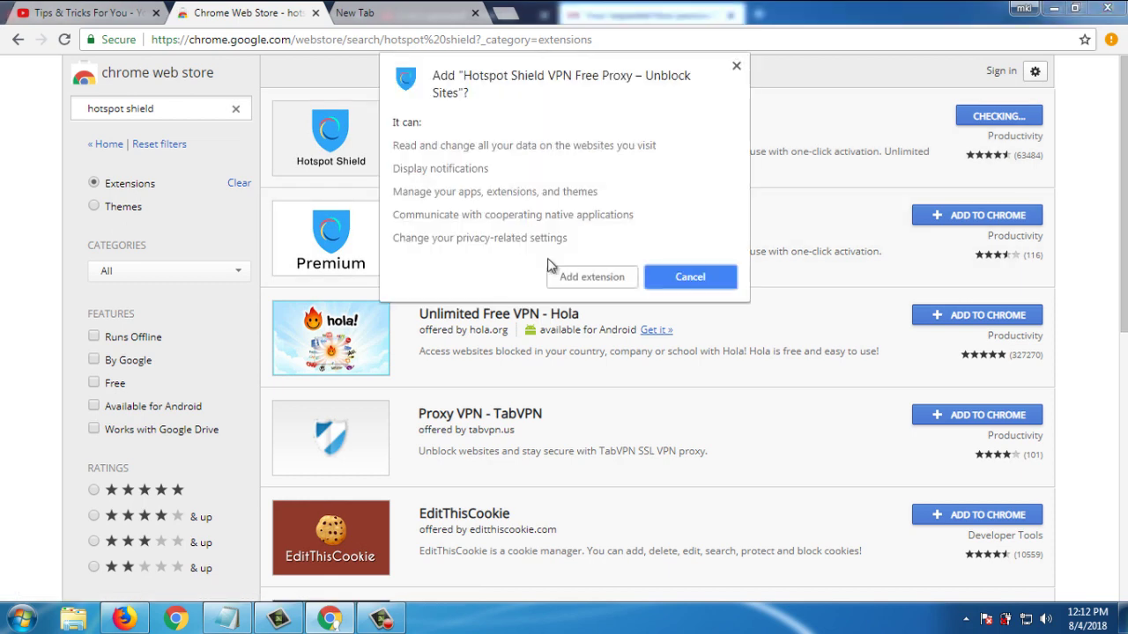
left_click(574, 280)
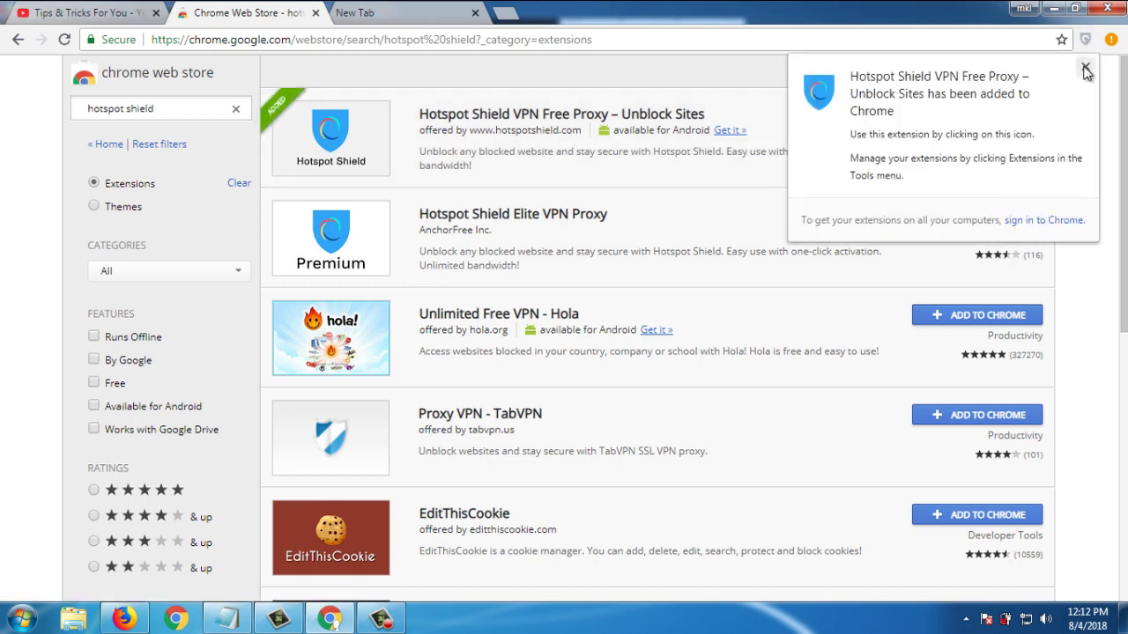
- Close the Hotspot Shield welcome page, click through the tour to Done, and connect
left_click(1085, 69)
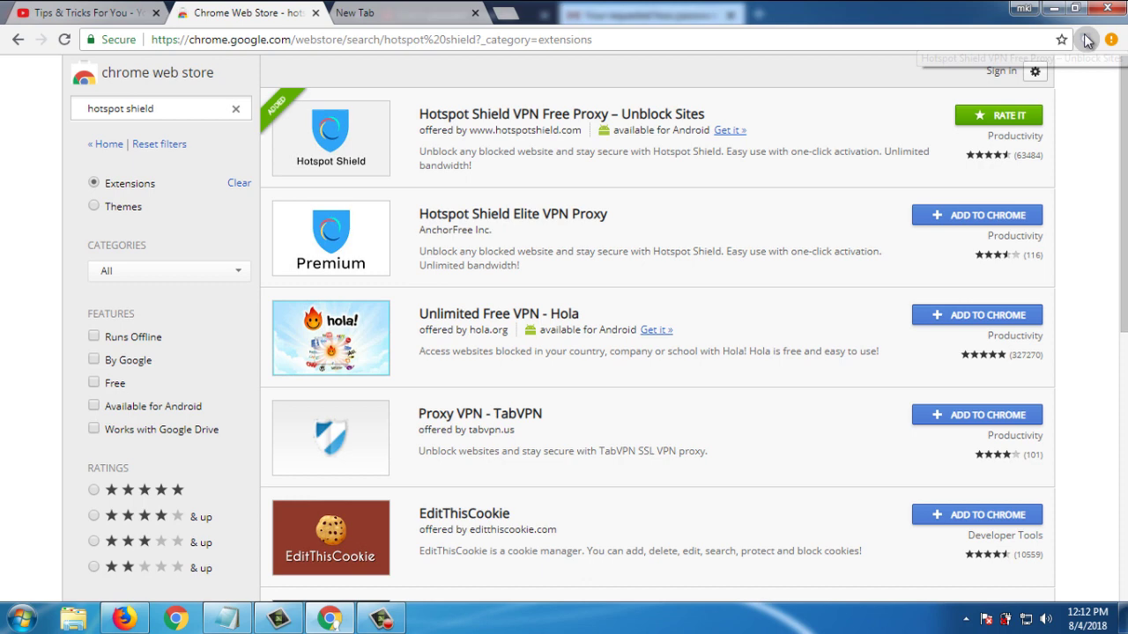
left_click(1085, 40)
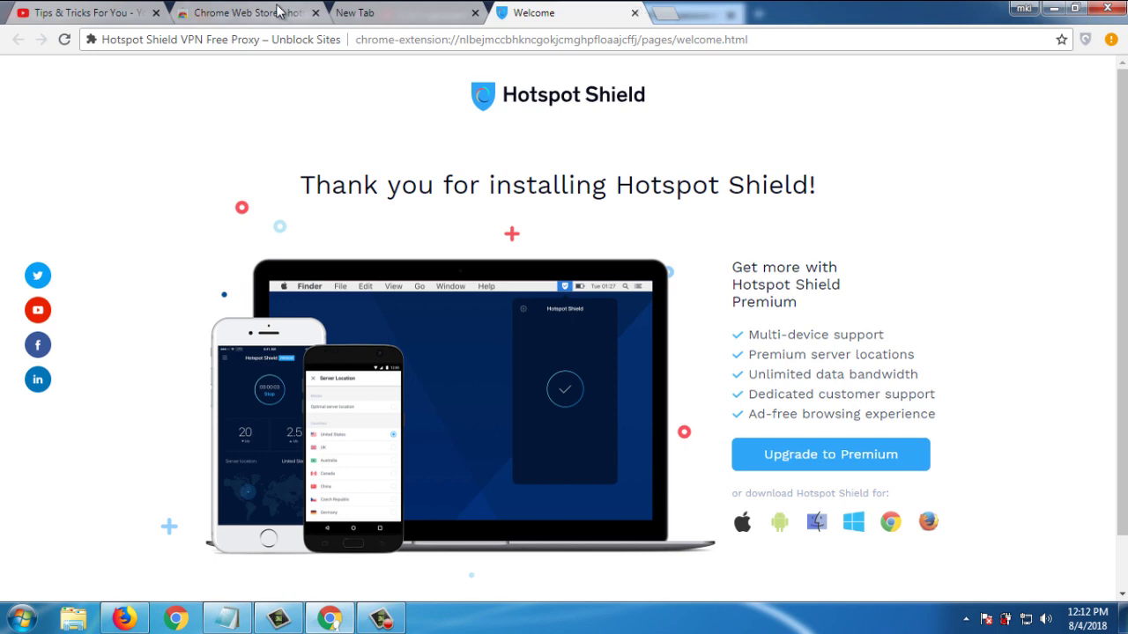
left_click(636, 12)
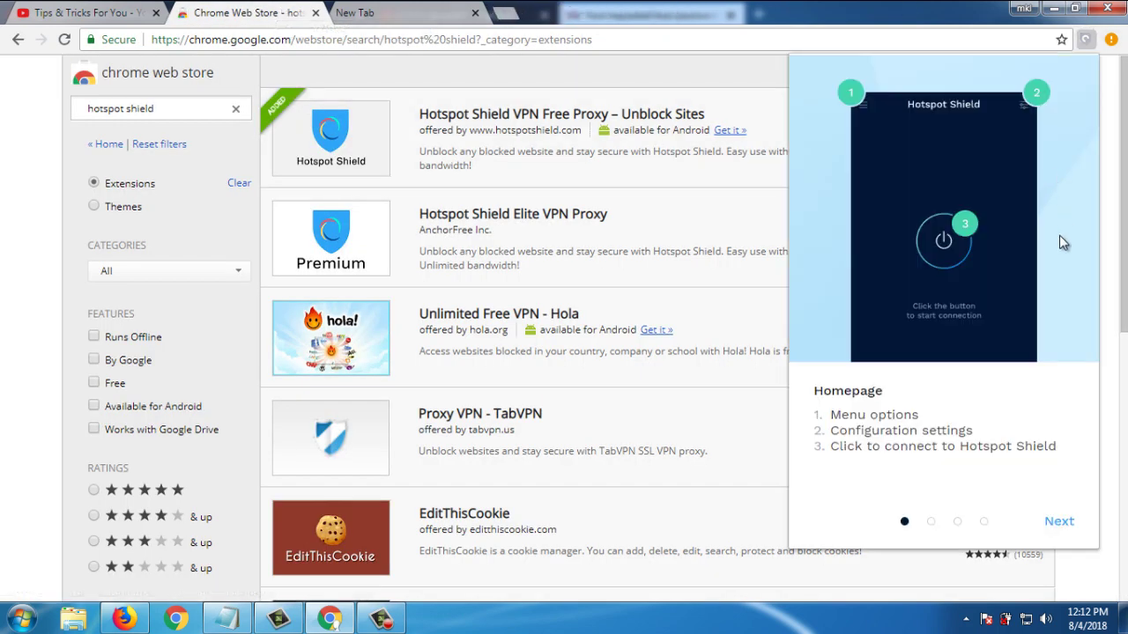
left_click(1057, 522)
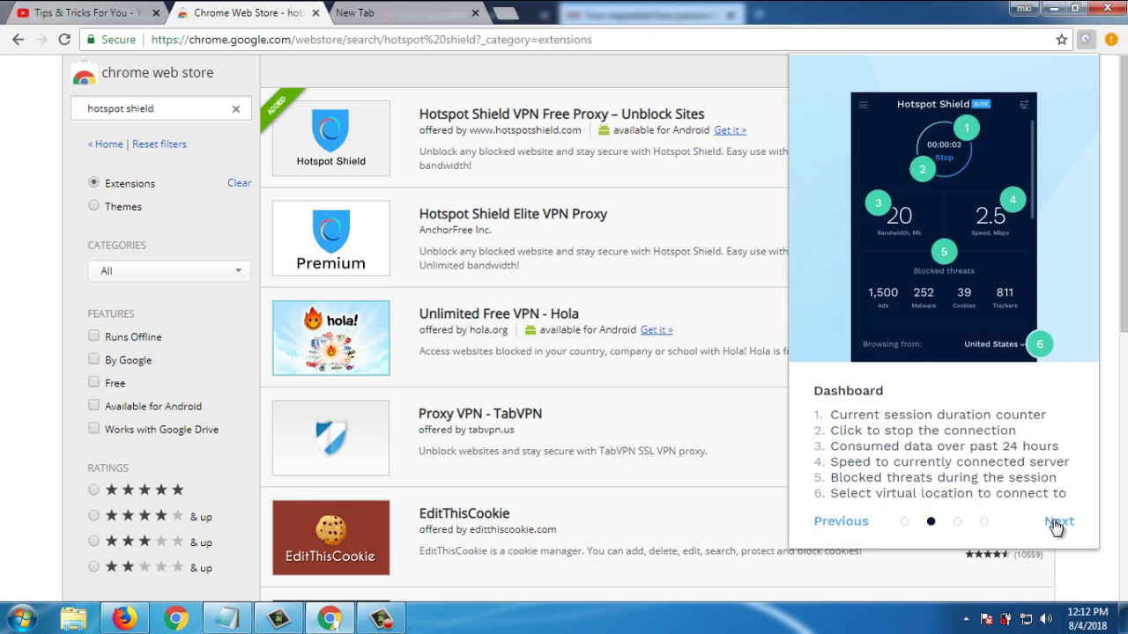
left_click(1057, 523)
left_click(1057, 522)
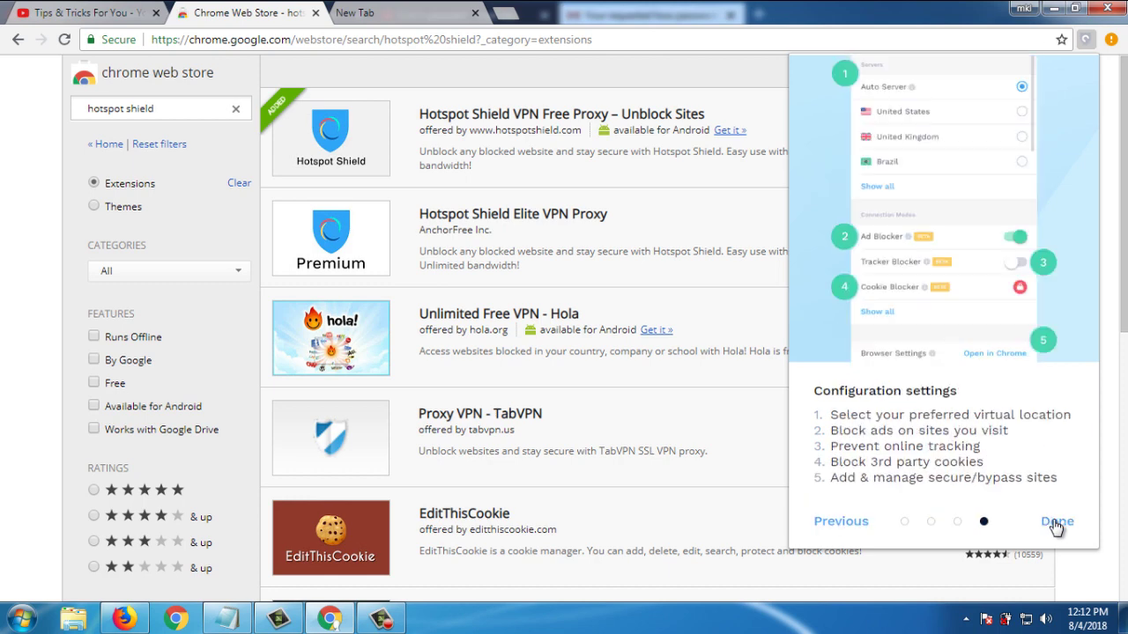
left_click(1056, 523)
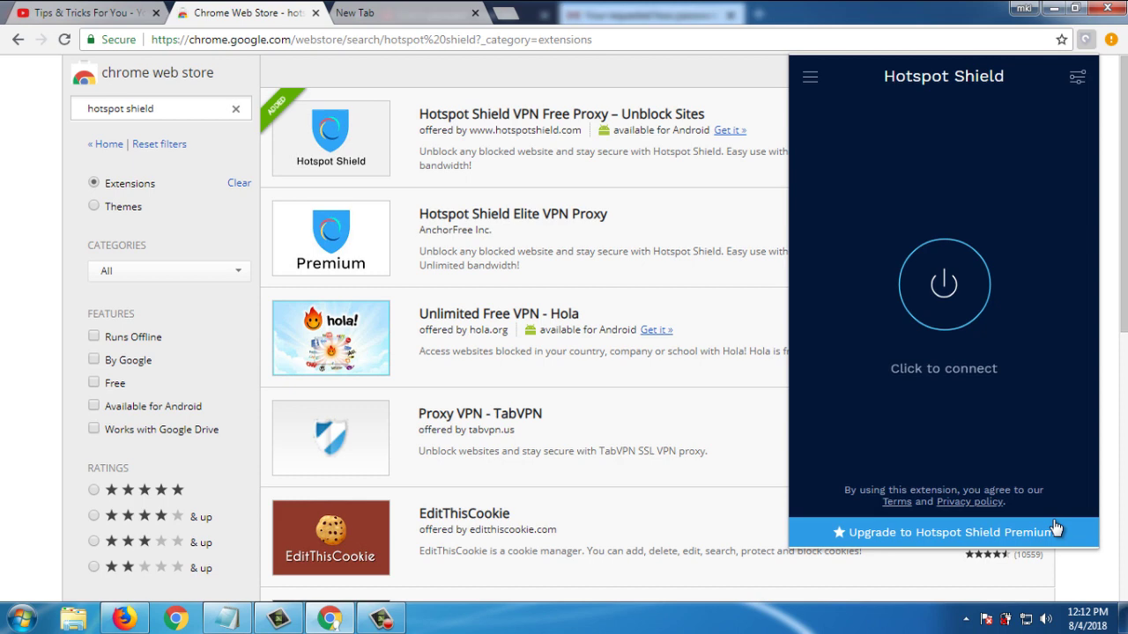
left_click(947, 285)
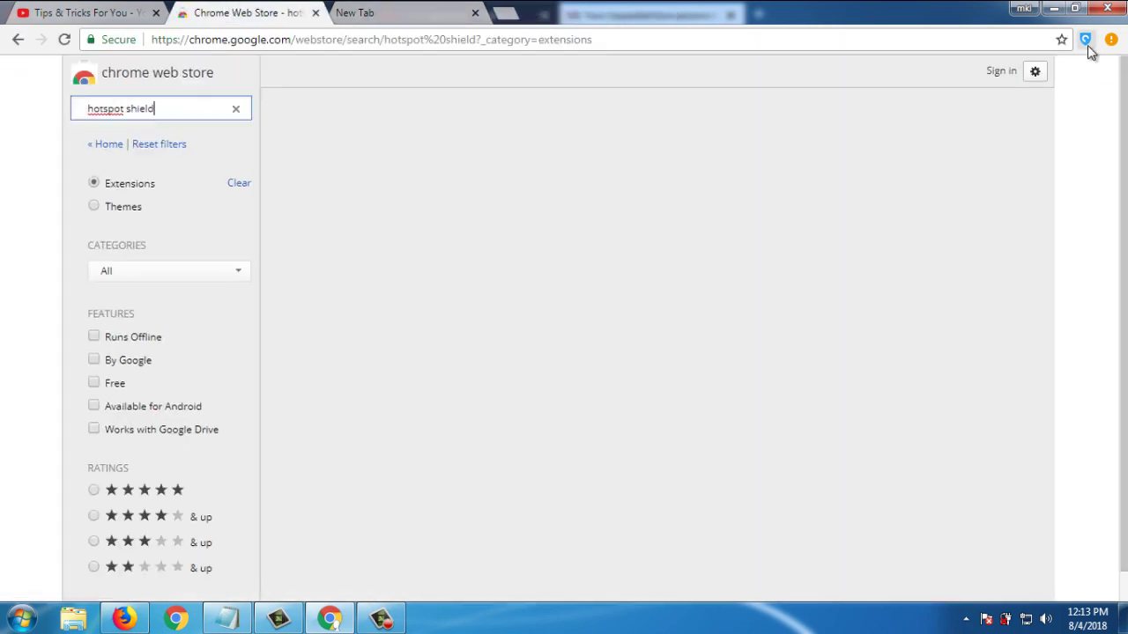
left_click(1086, 40)
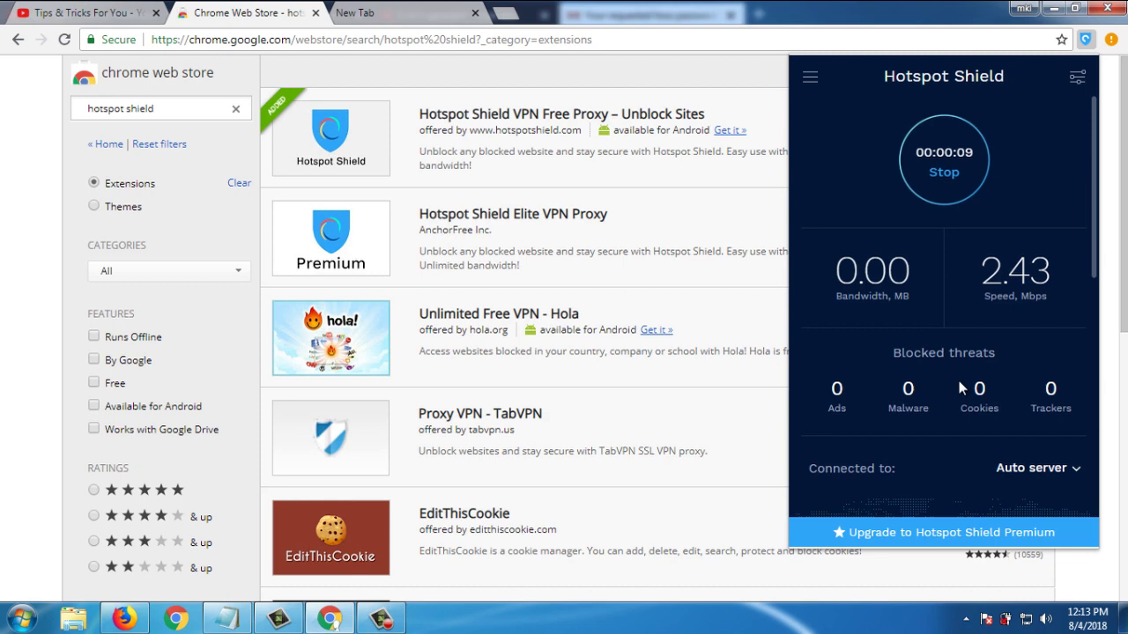
left_click(1008, 472)
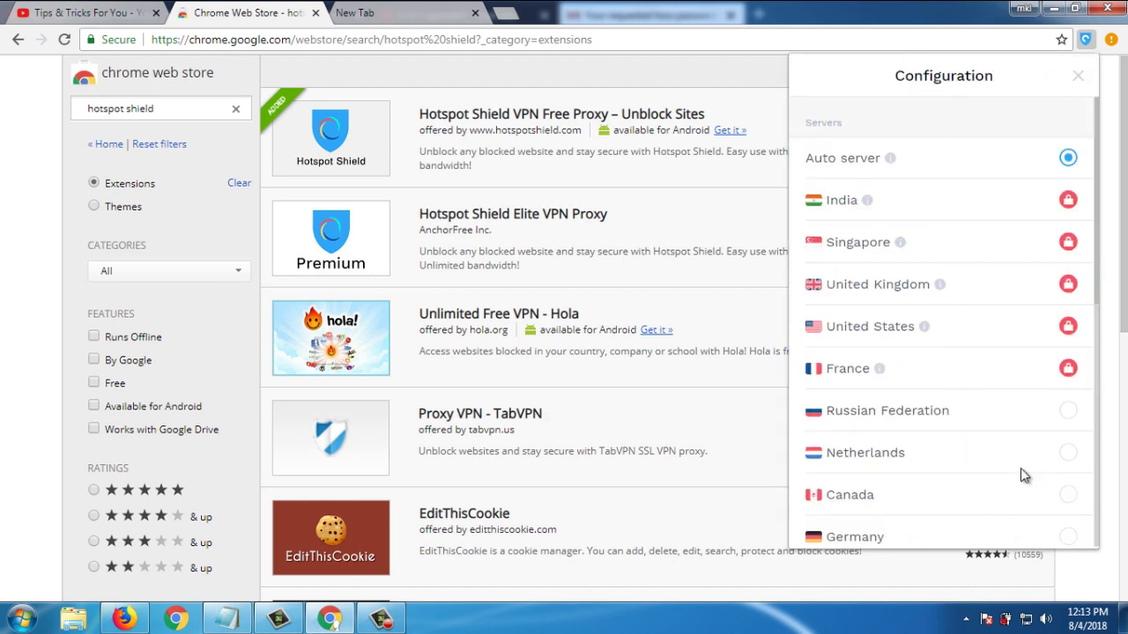
left_click(1070, 419)
left_click(1078, 77)
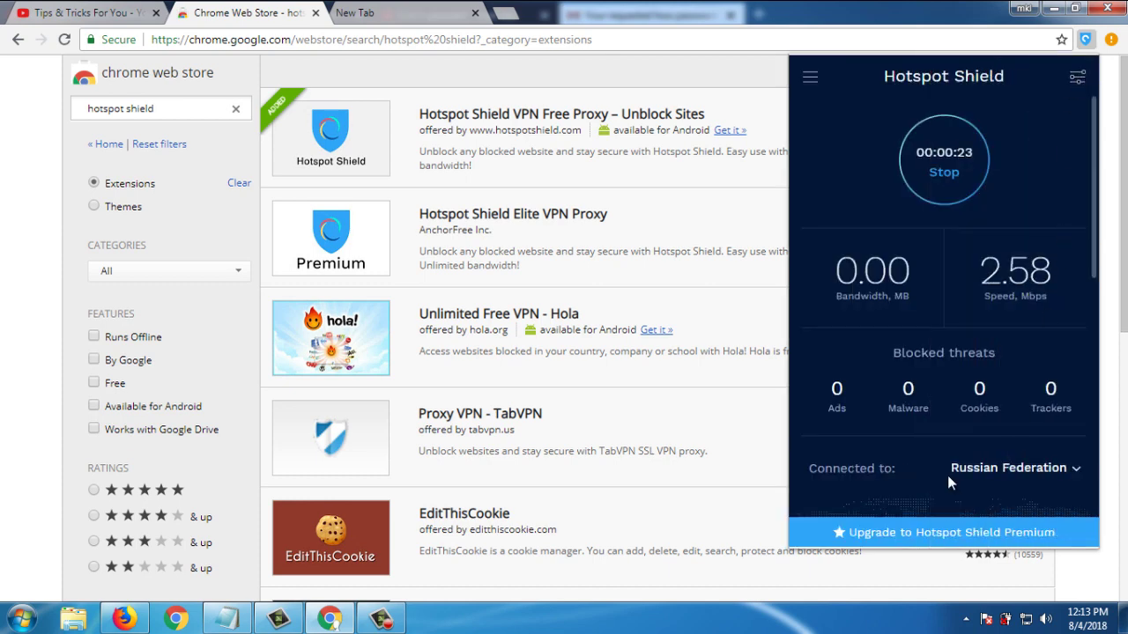
left_click(1024, 474)
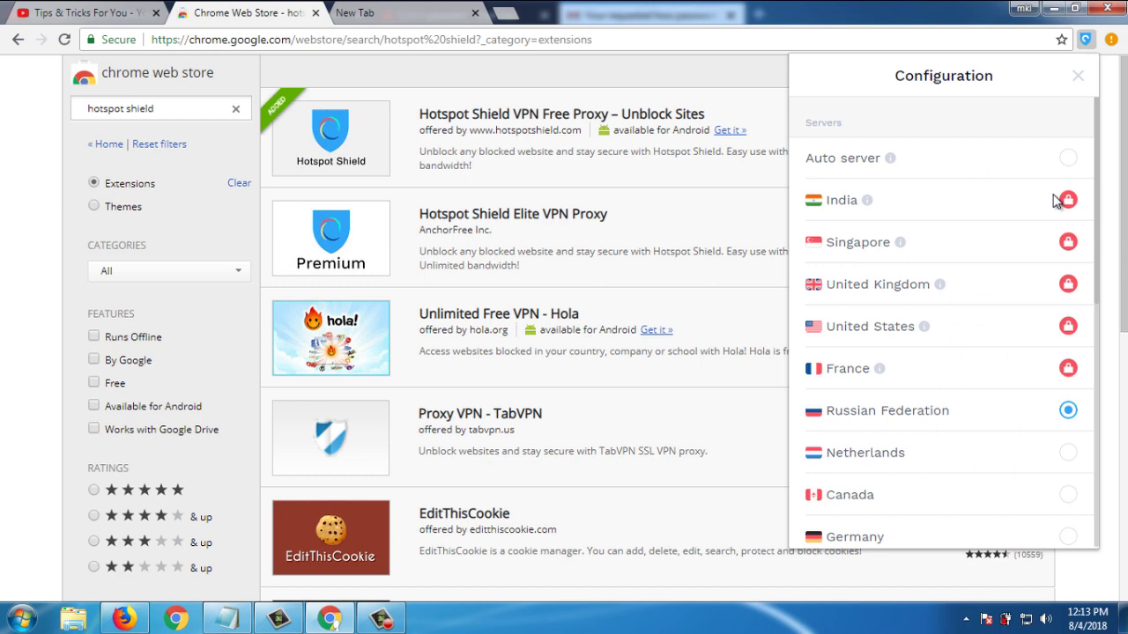
left_click(1068, 454)
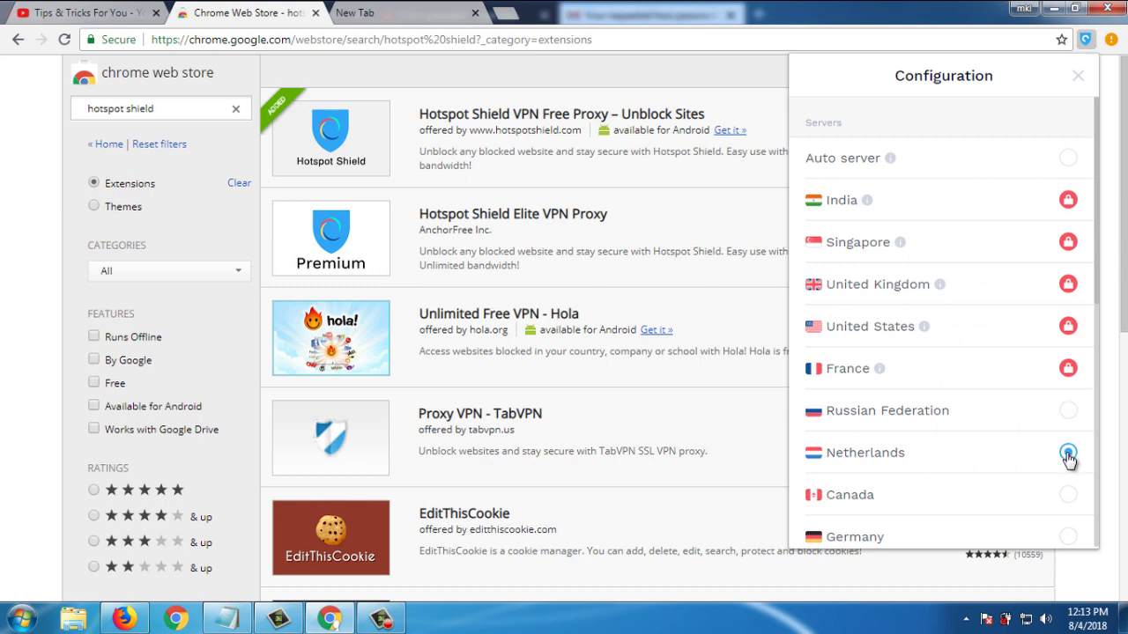
left_click(1075, 79)
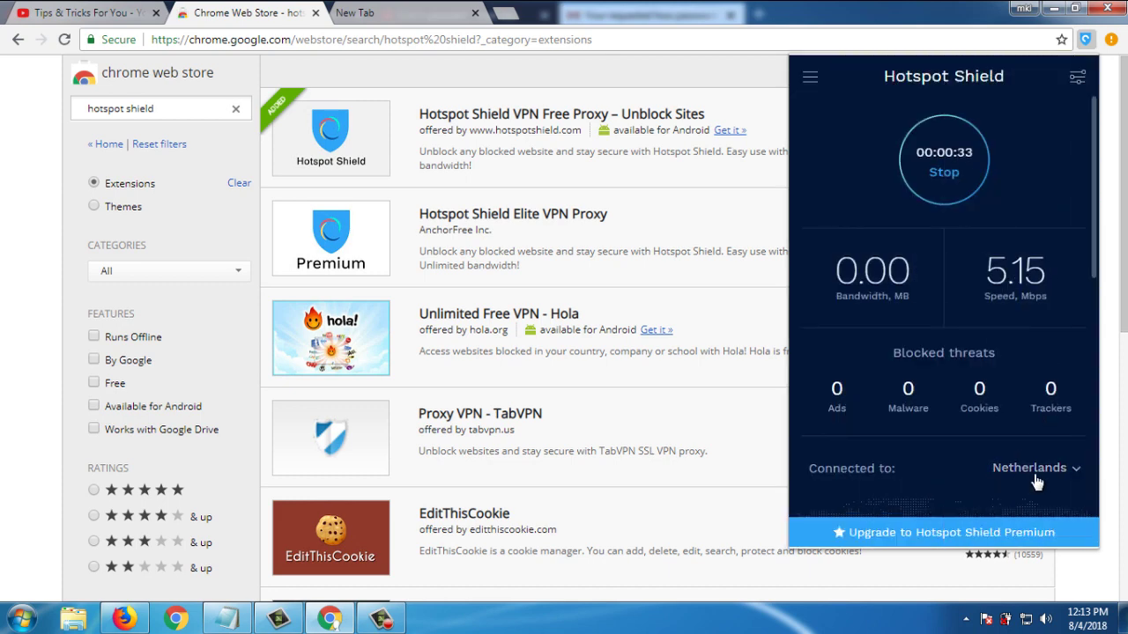
- Remove Hotspot Shield from Chrome and close its uninstall page
right_click(1085, 42)
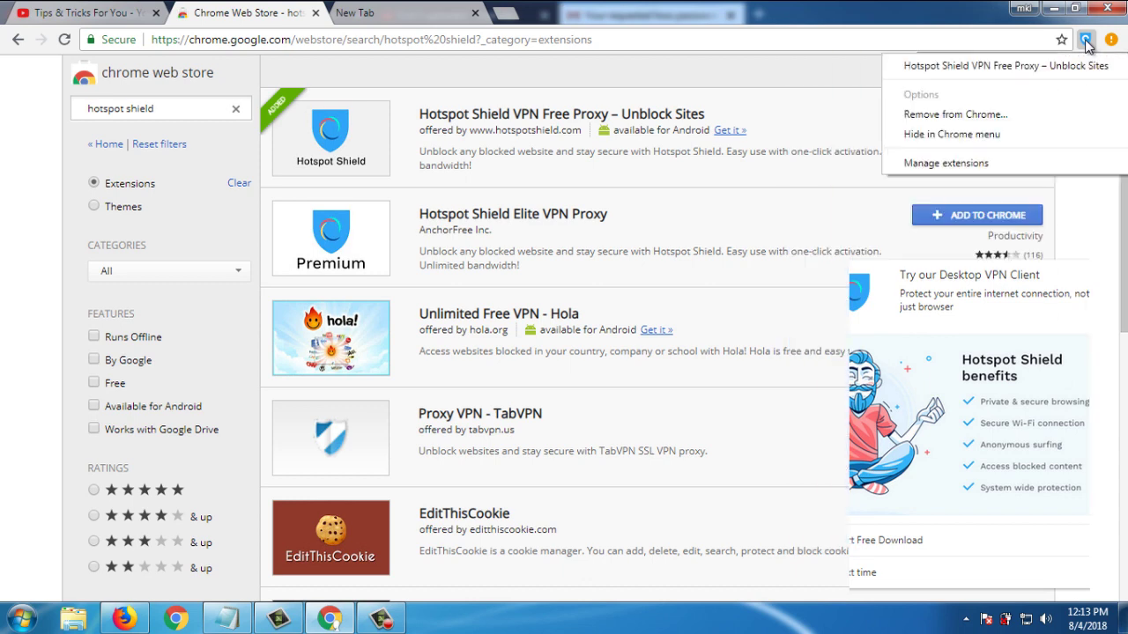
left_click(1049, 115)
left_click(982, 154)
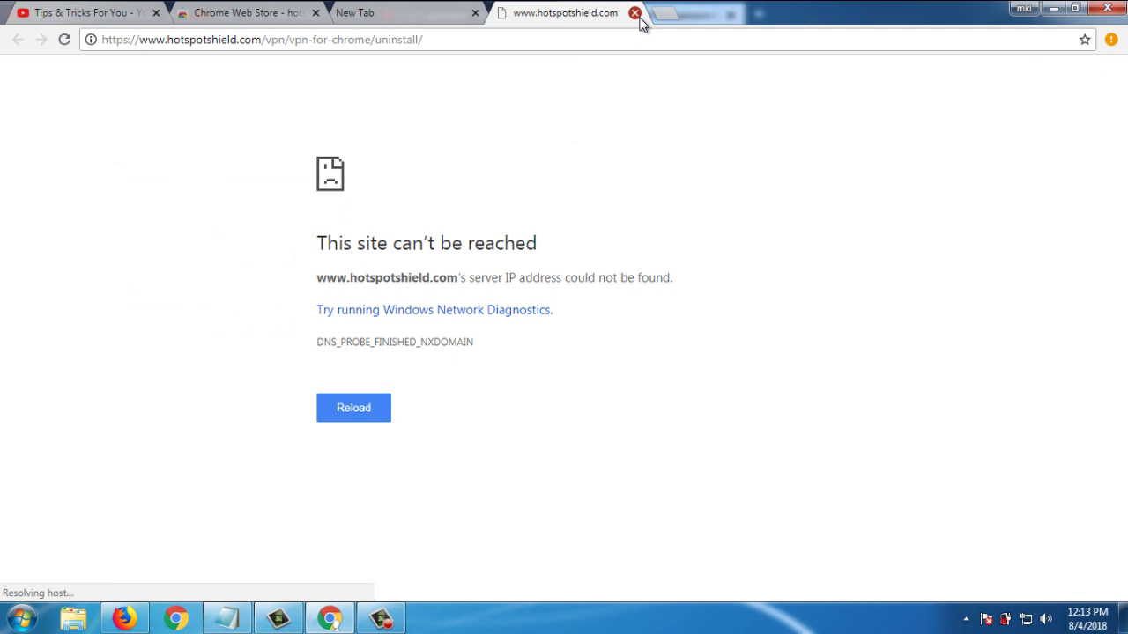
left_click(635, 12)
left_click(276, 7)
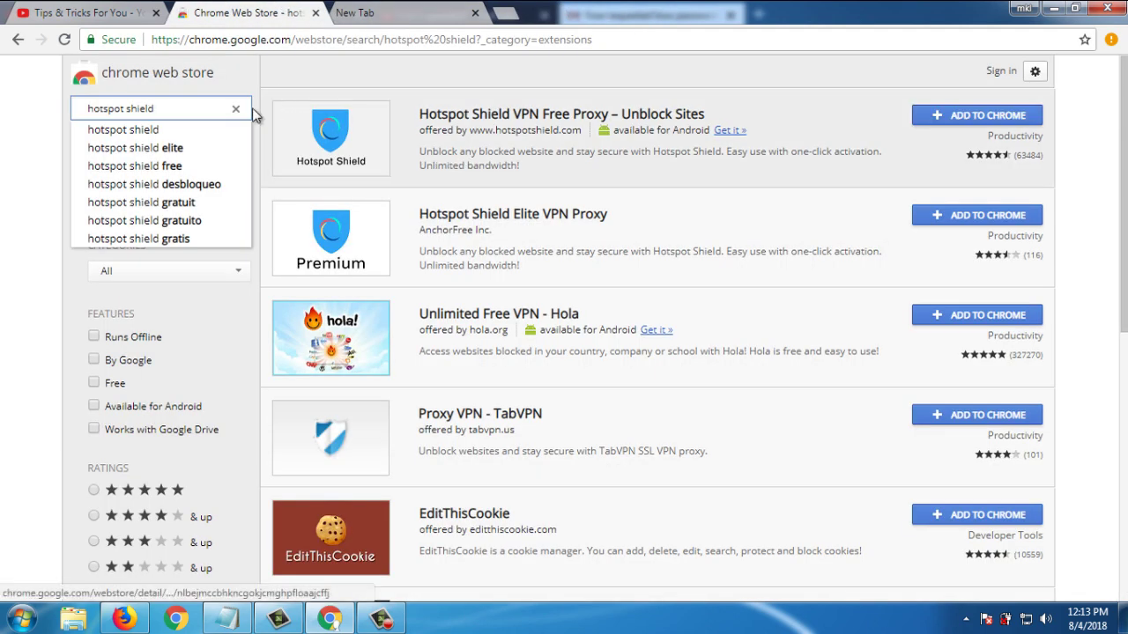
- Search the store for 'hoxx vpn' and add Hoxx VPN Proxy to Chrome
double_click(201, 111)
left_click(201, 112)
triple_click(201, 111)
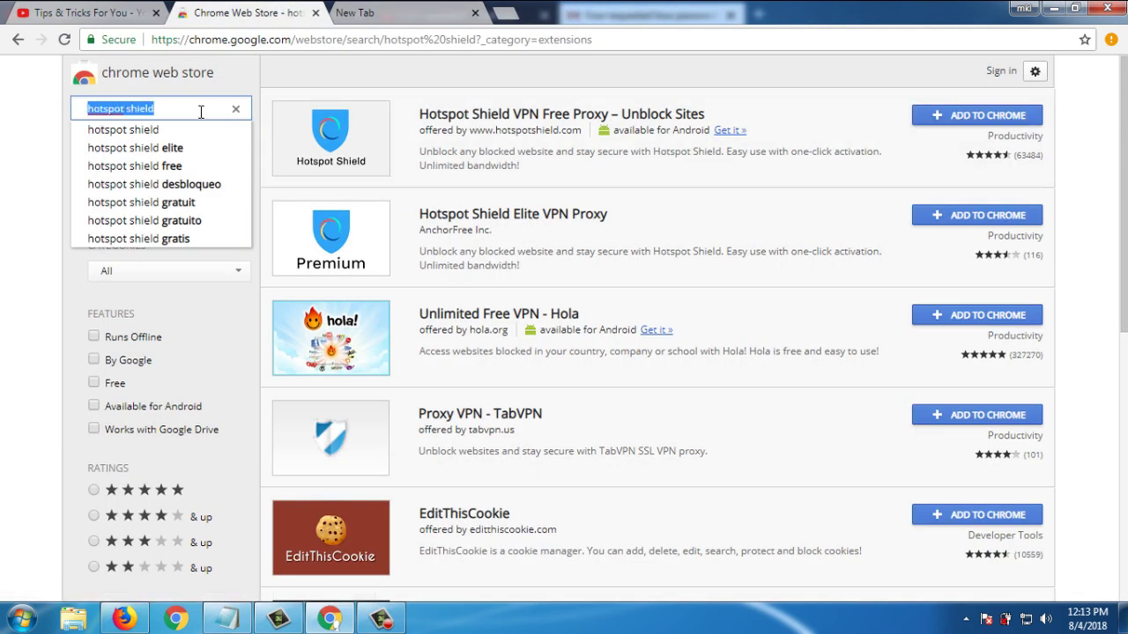
type("hoxx vpn")
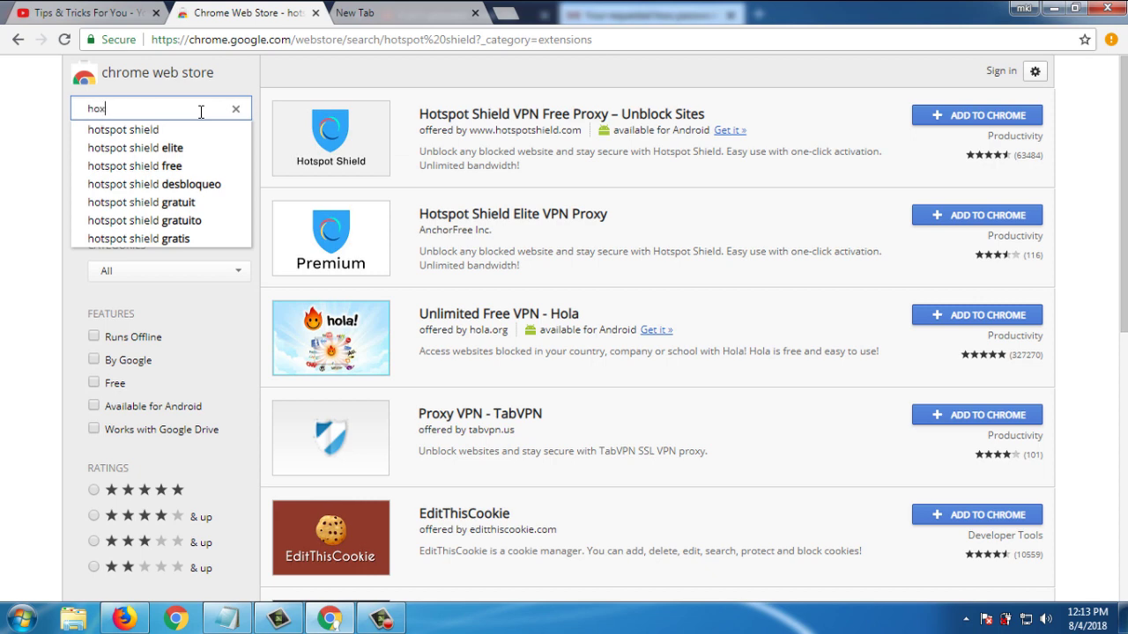
key("Return")
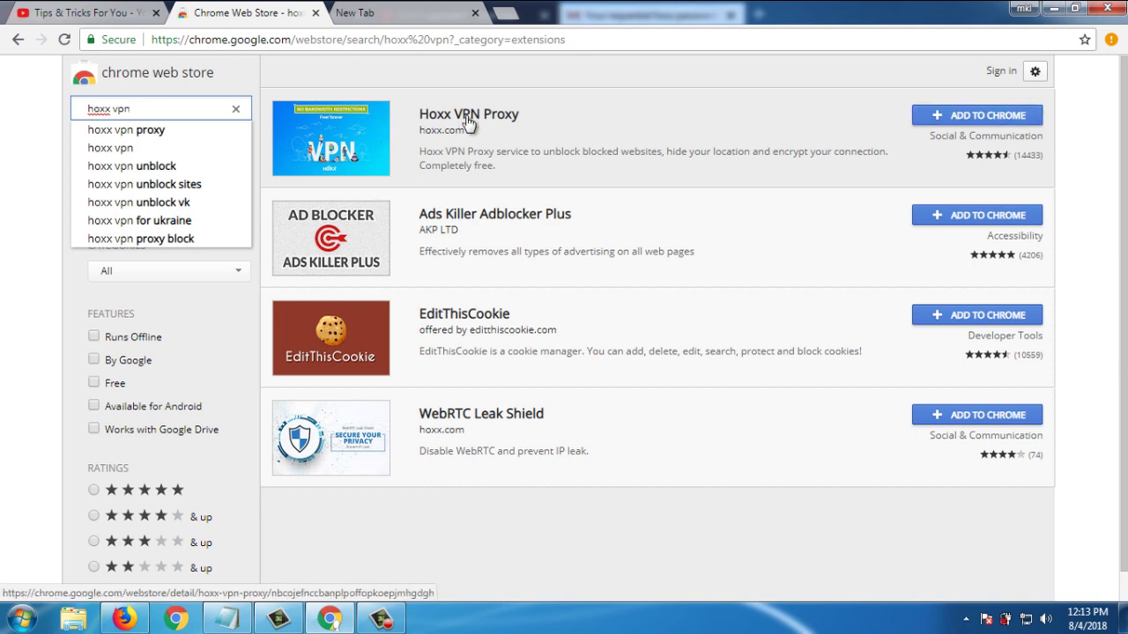
left_click(994, 118)
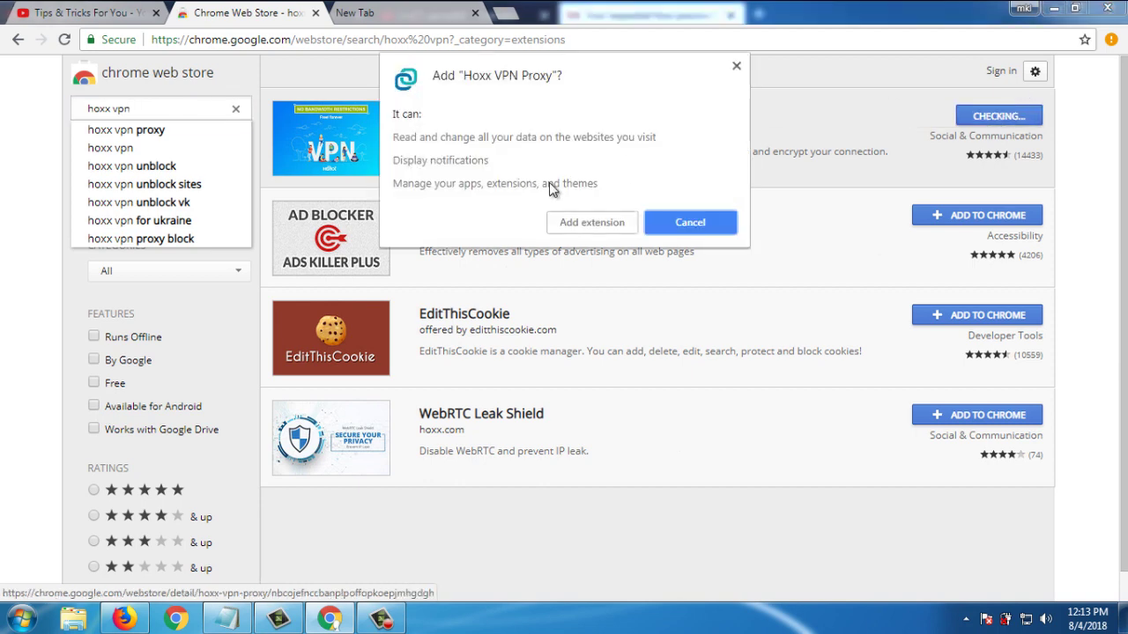
left_click(573, 225)
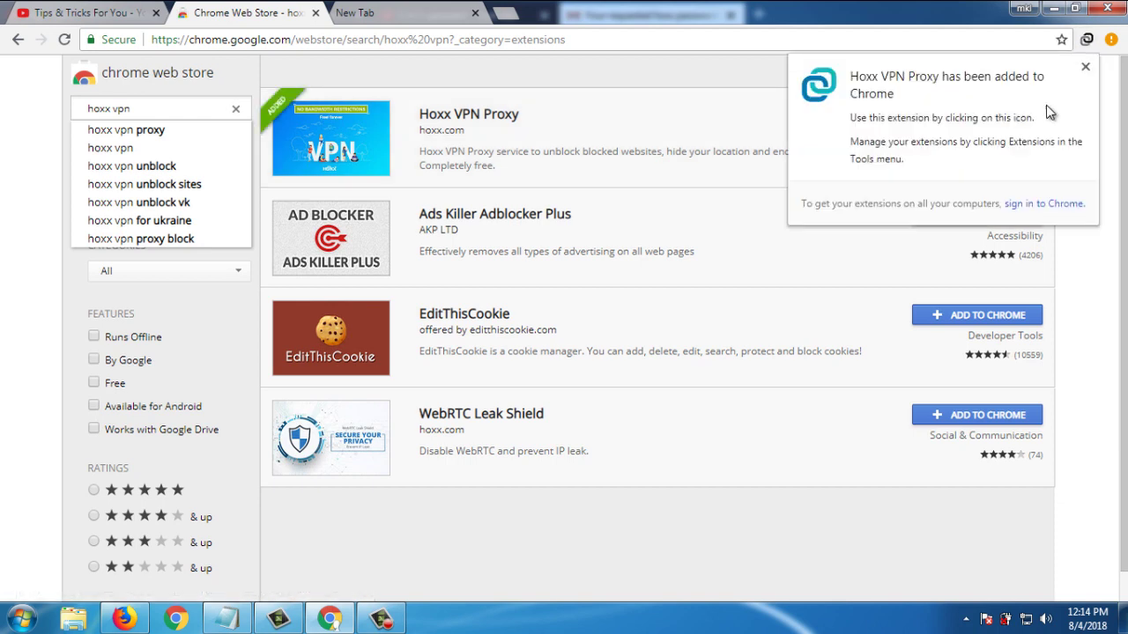
- Open the Hoxx VPN Proxy panel and set its language to English
left_click(1085, 67)
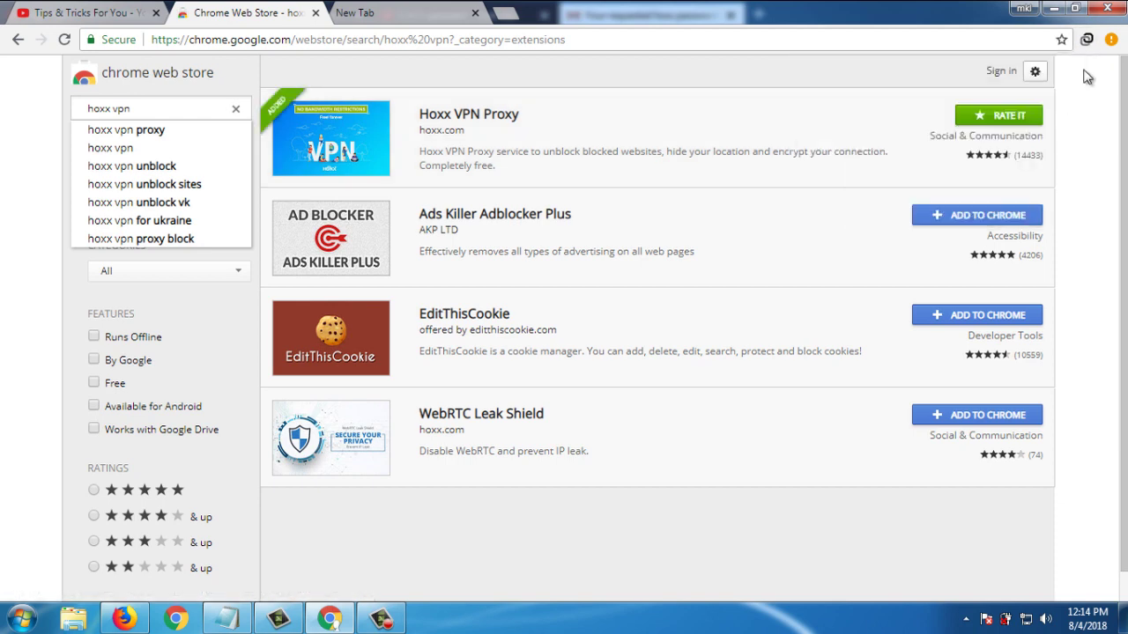
left_click(1086, 41)
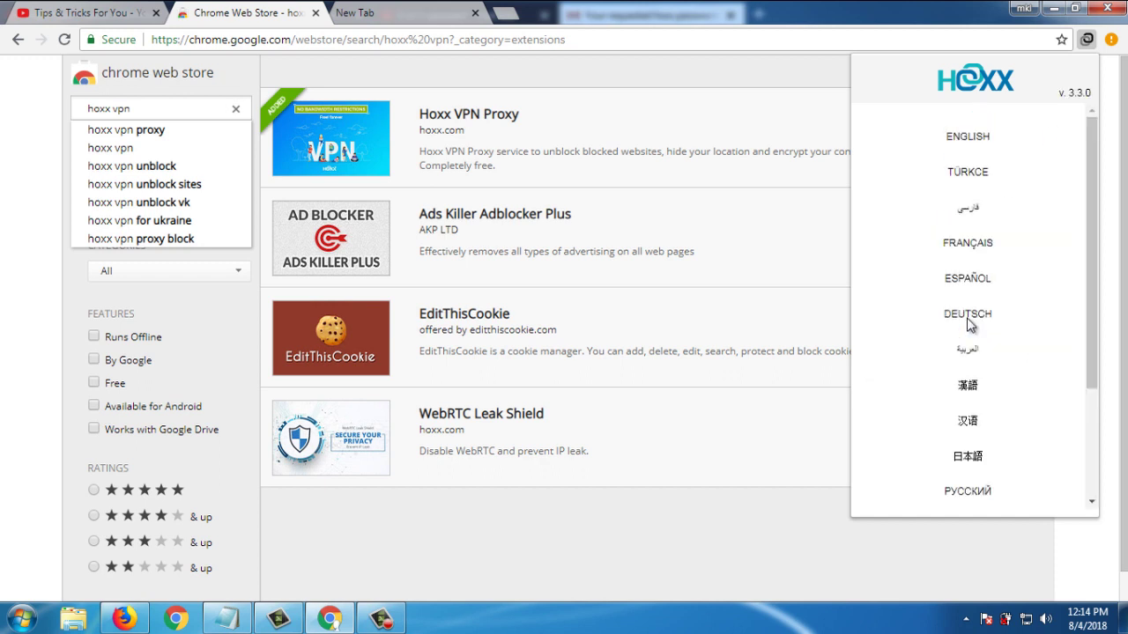
left_click(967, 145)
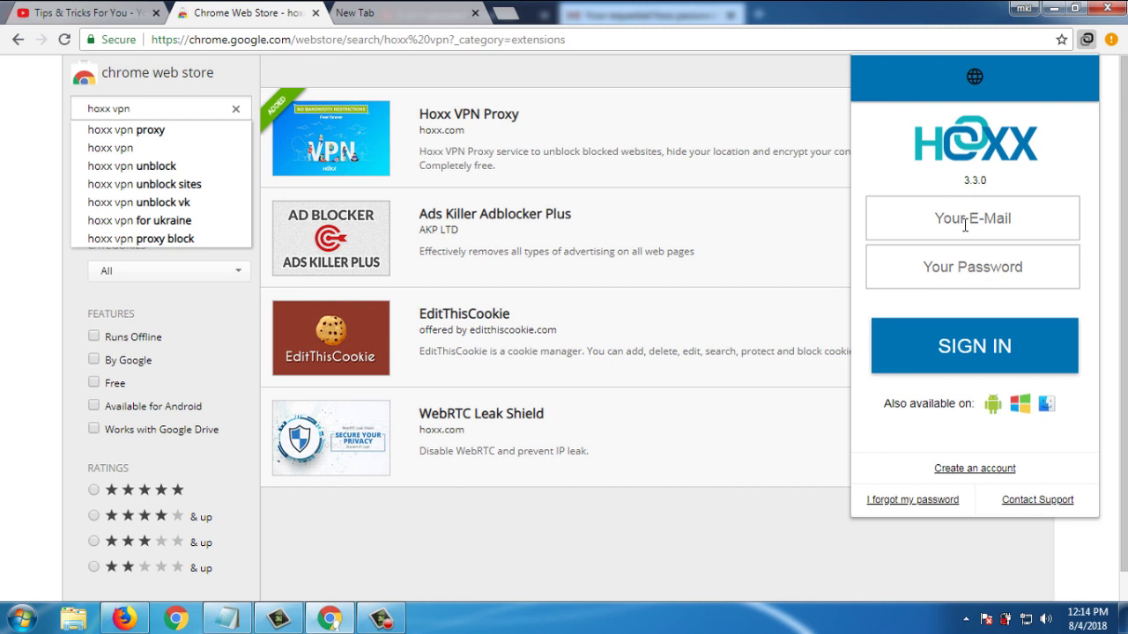
- Sign in to Hoxx with the account e-mail and pasted password
left_click(969, 468)
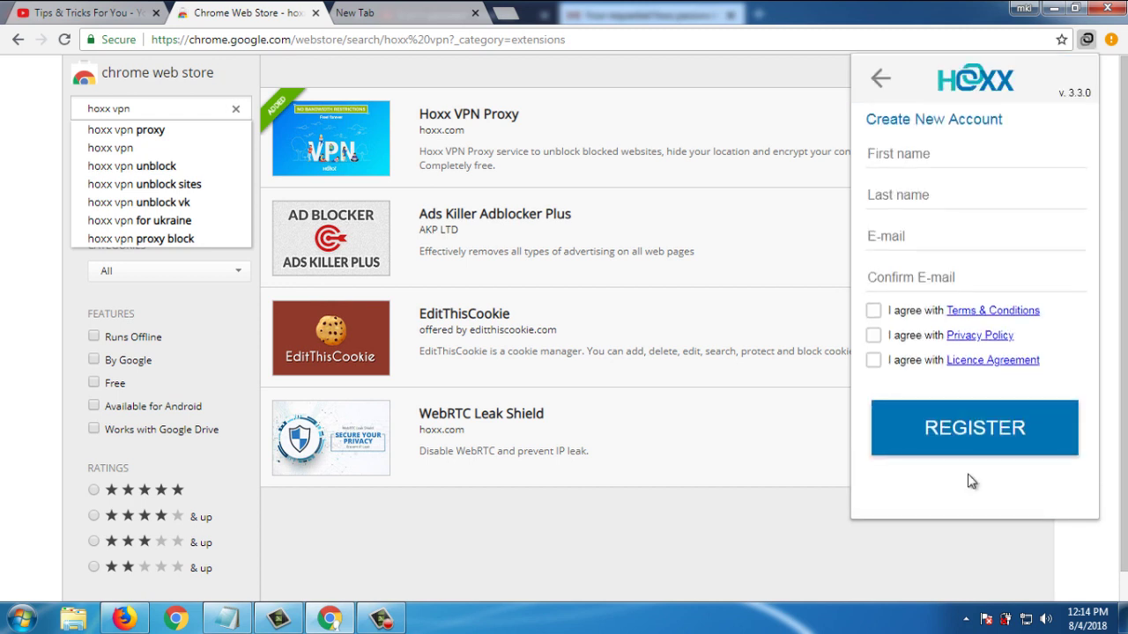
left_click(894, 78)
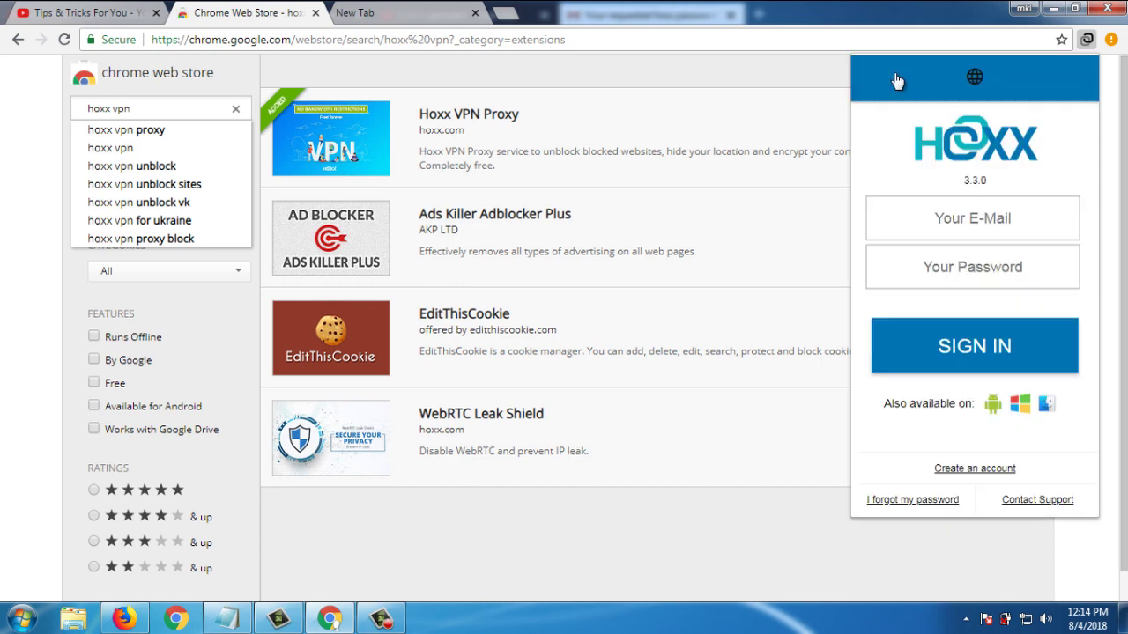
left_click(954, 229)
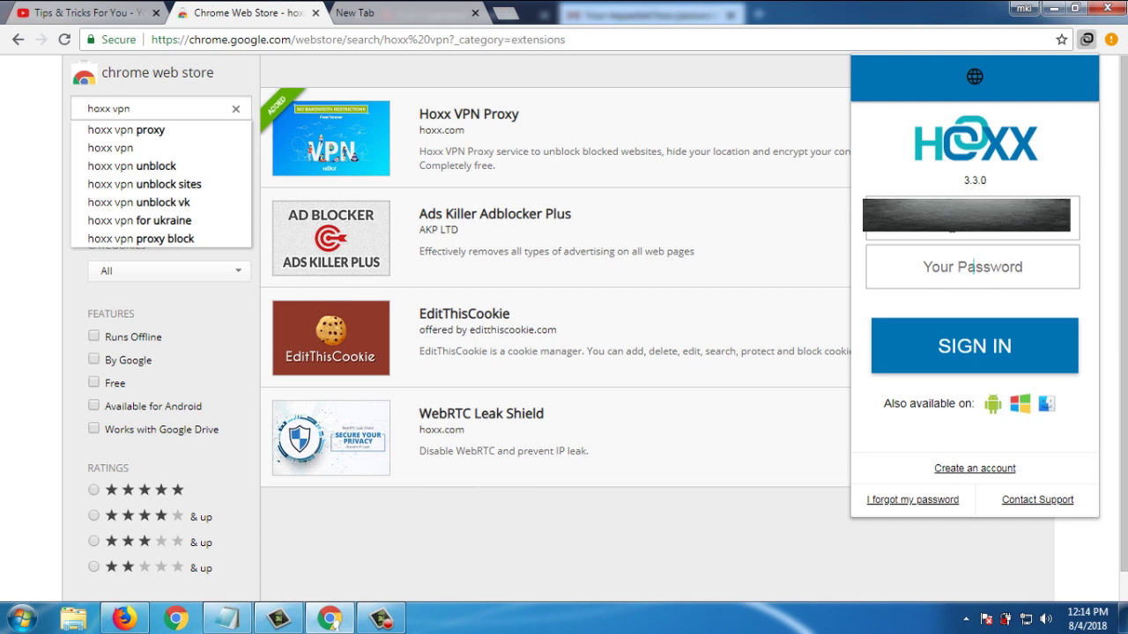
left_click(360, 13)
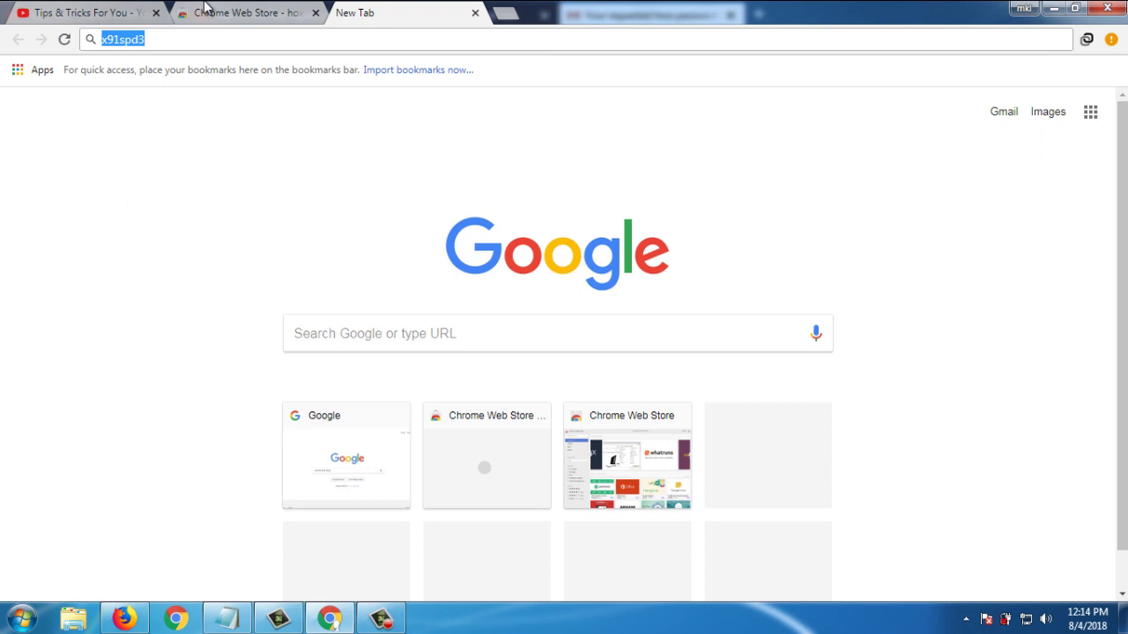
left_click(204, 9)
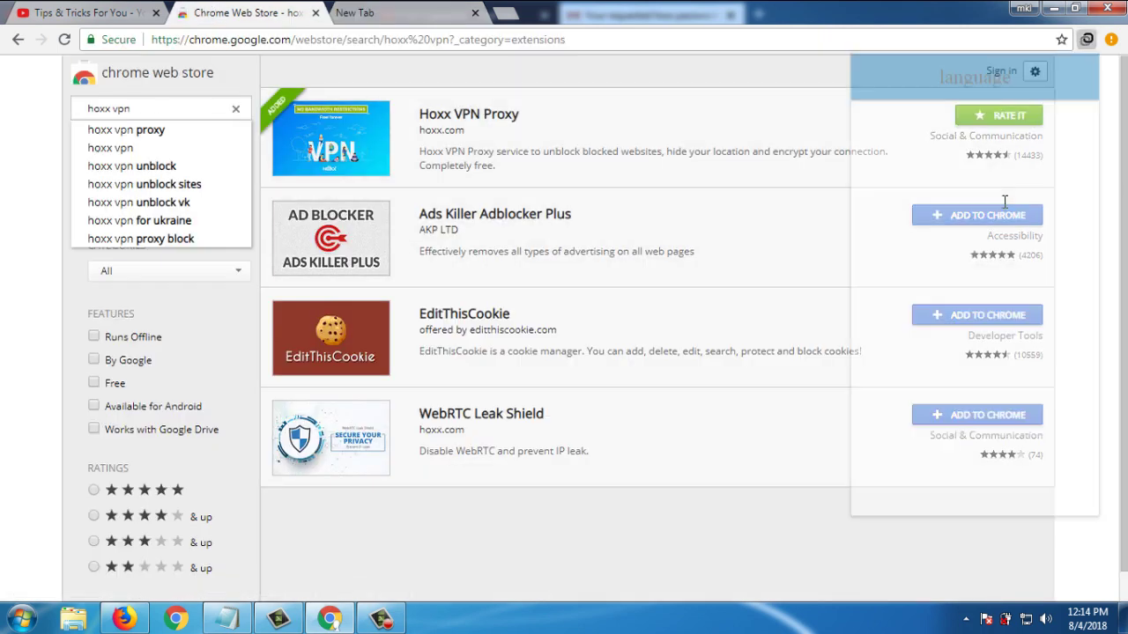
key("ctrl+v")
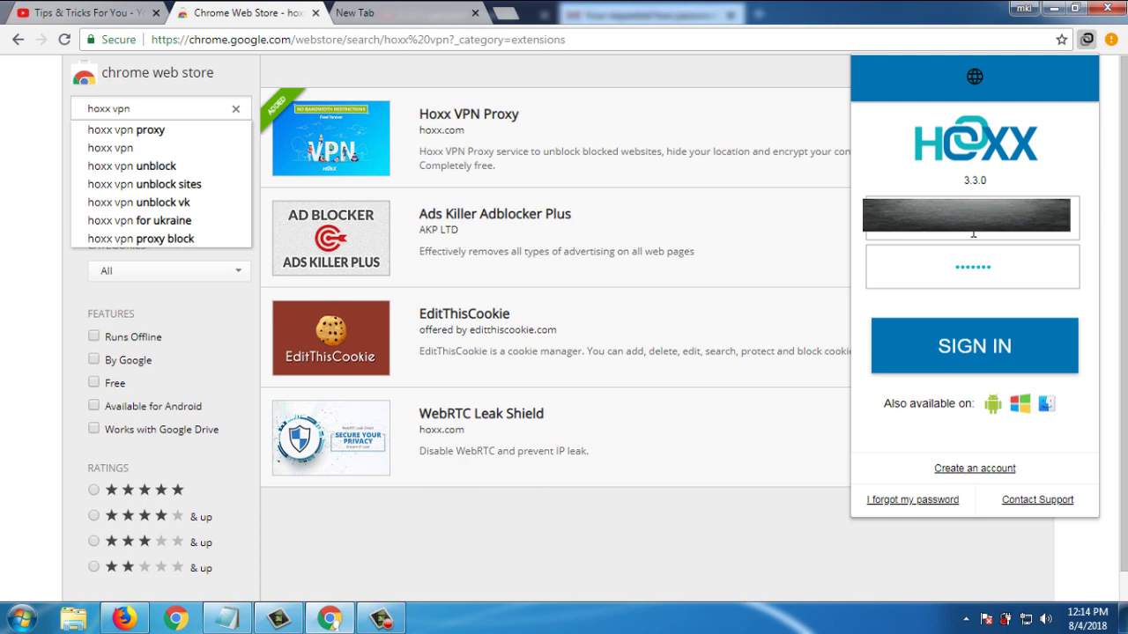
left_click(969, 343)
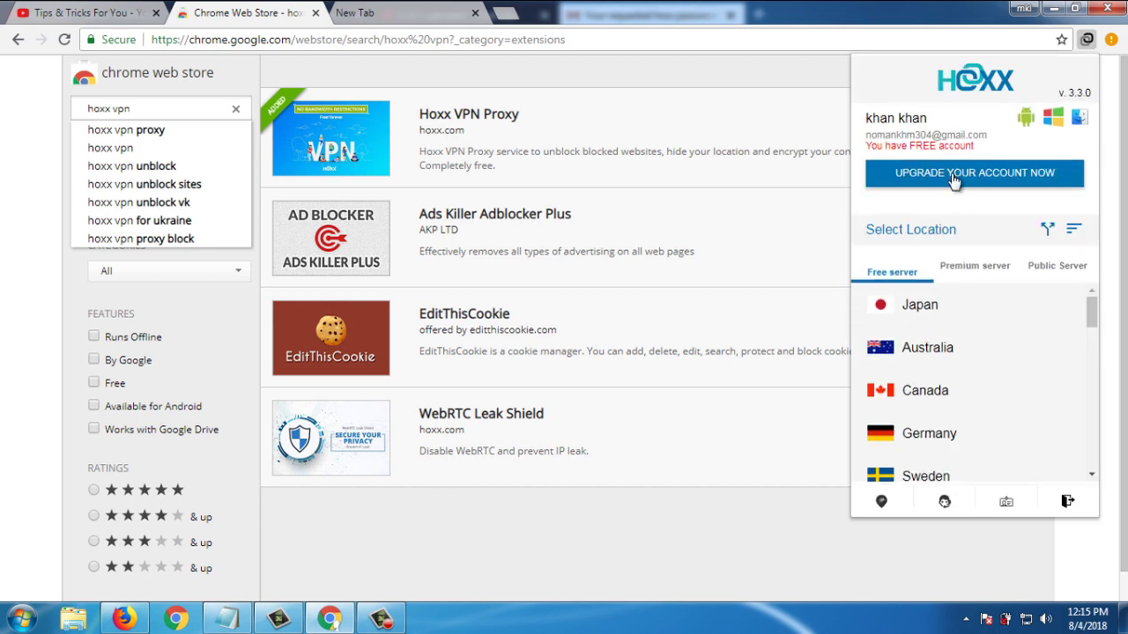
- Connect Hoxx to the Australia server, then disconnect
mouse_move(1094, 323)
left_mouse_down()
mouse_move(1093, 377)
mouse_move(1093, 304)
left_mouse_up()
left_click(948, 348)
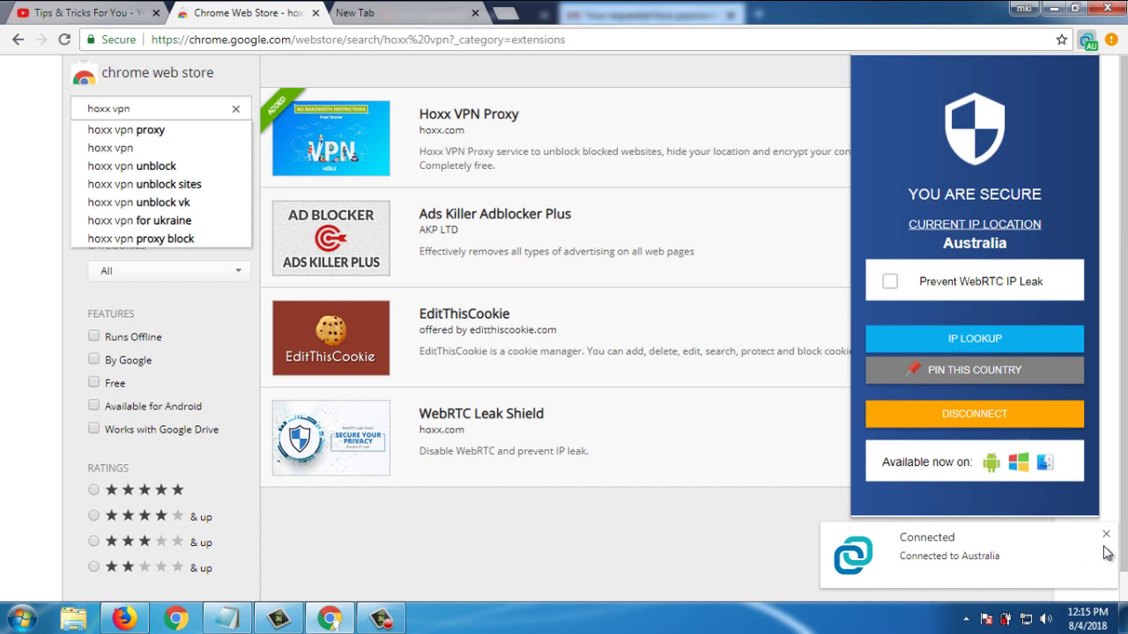
left_click(992, 426)
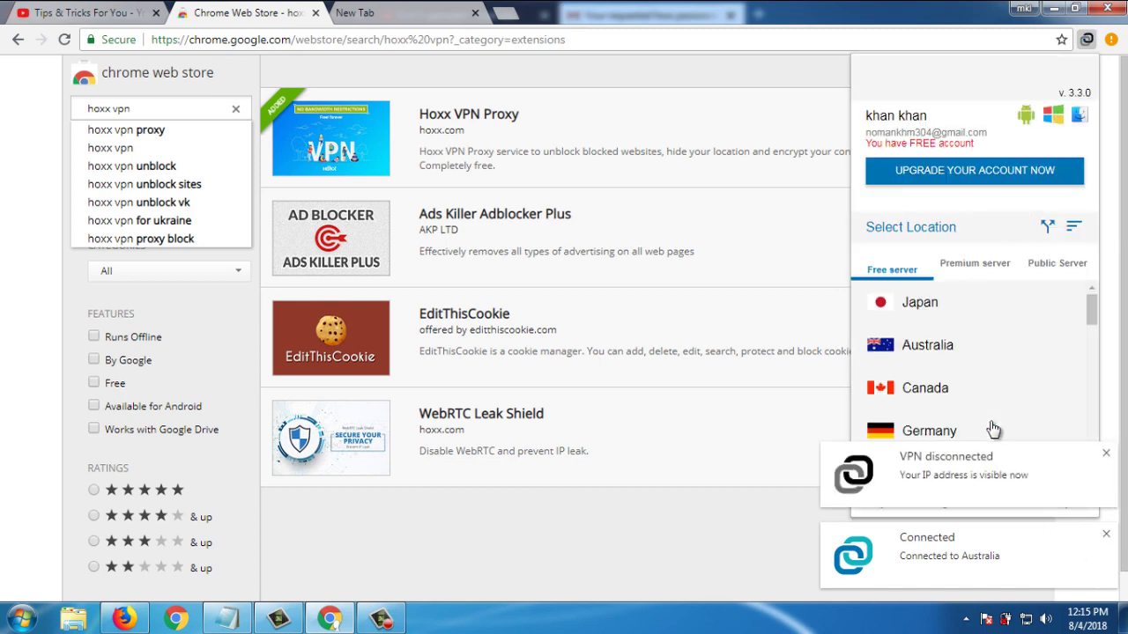
- Connect through Canada, dismiss the notifications, disconnect, and close the Hoxx panel
left_click(976, 390)
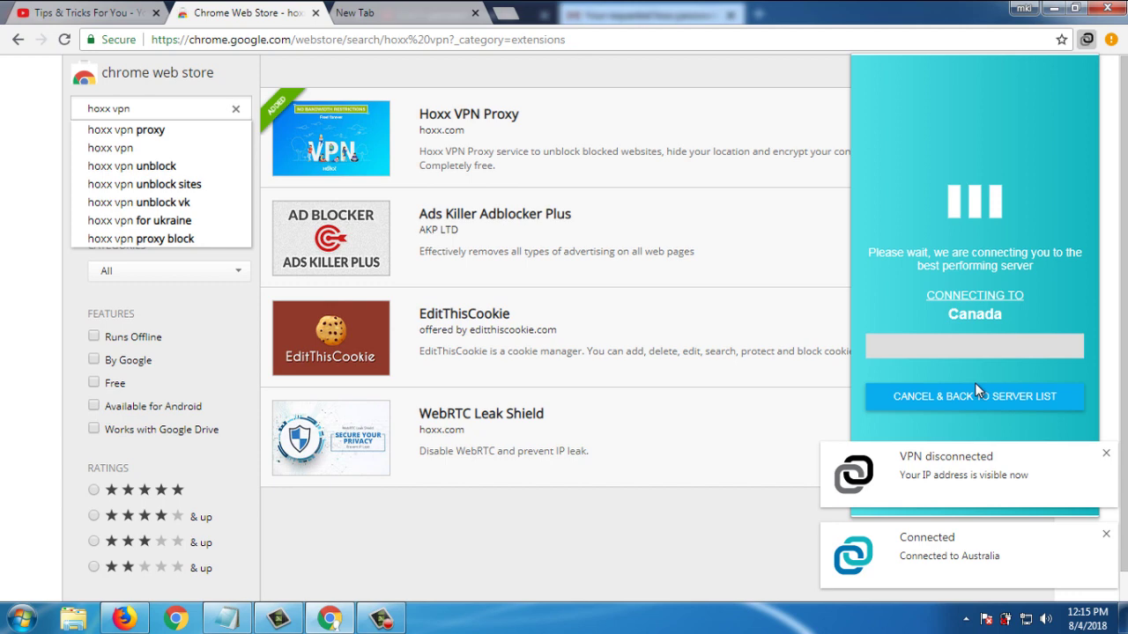
left_click(1107, 455)
left_click(1105, 534)
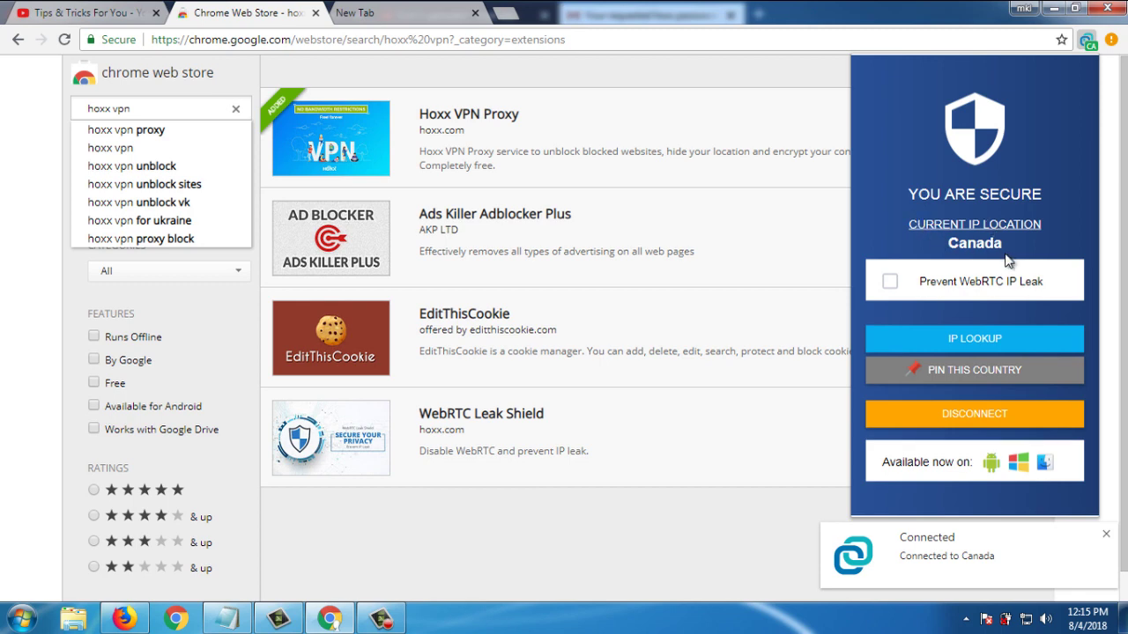
left_click(974, 416)
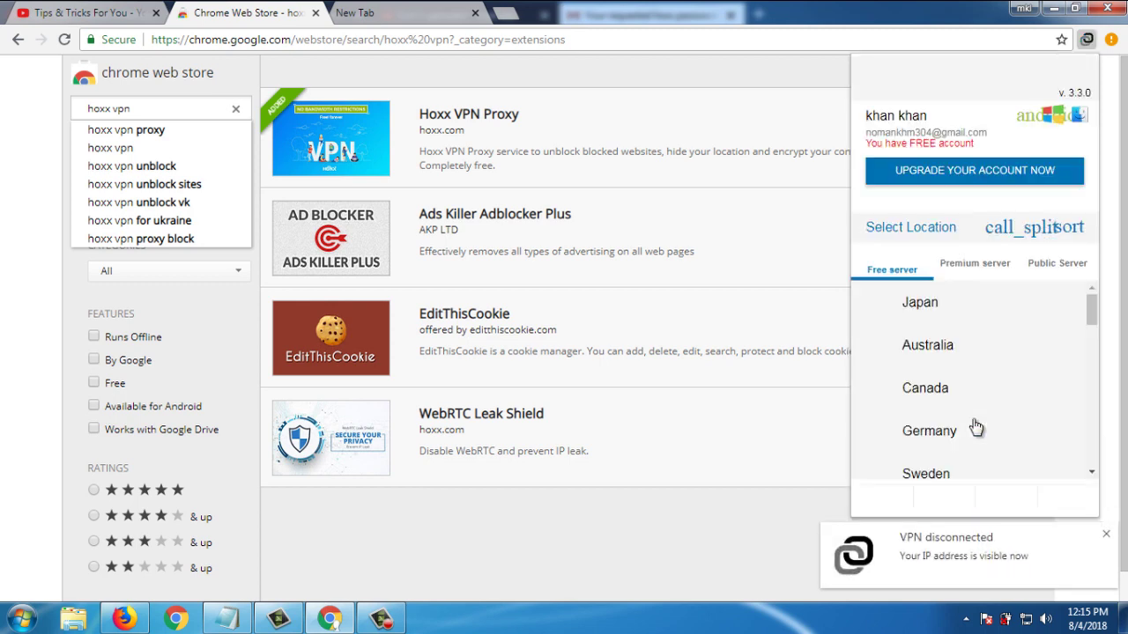
left_click(668, 504)
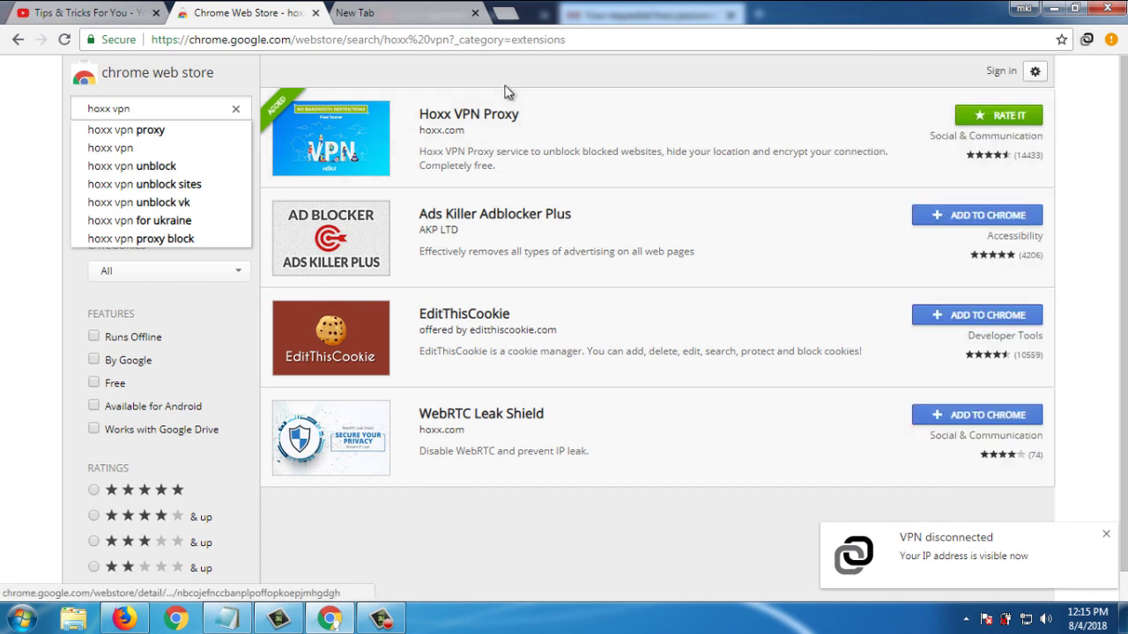
- Remove the Hoxx VPN Proxy extension from Chrome
right_click(1086, 39)
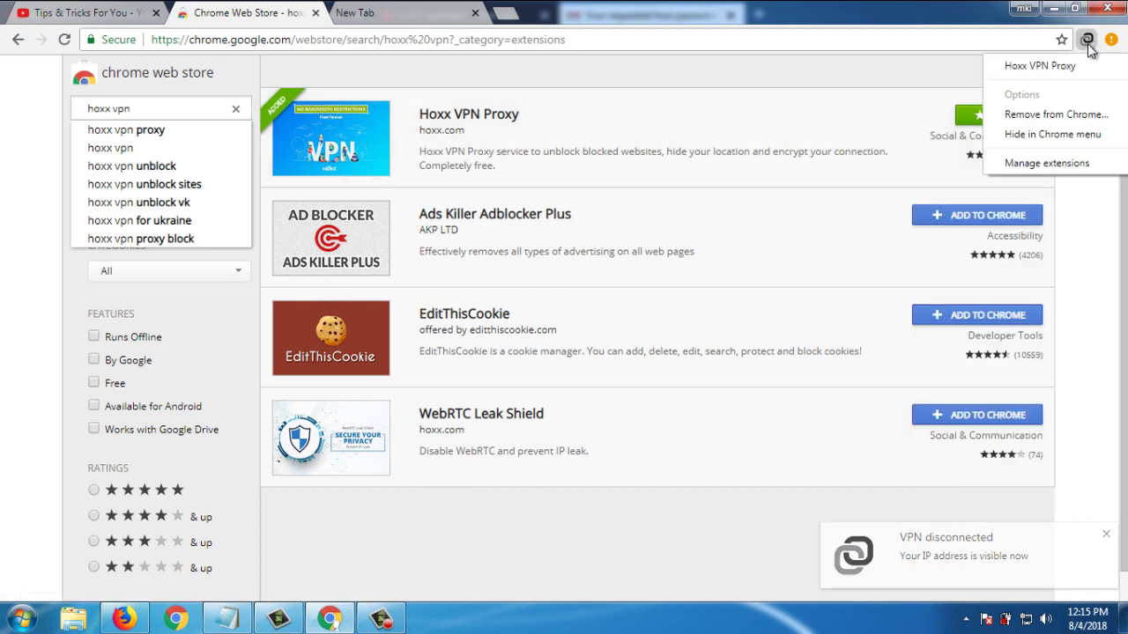
left_click(1066, 114)
left_click(969, 148)
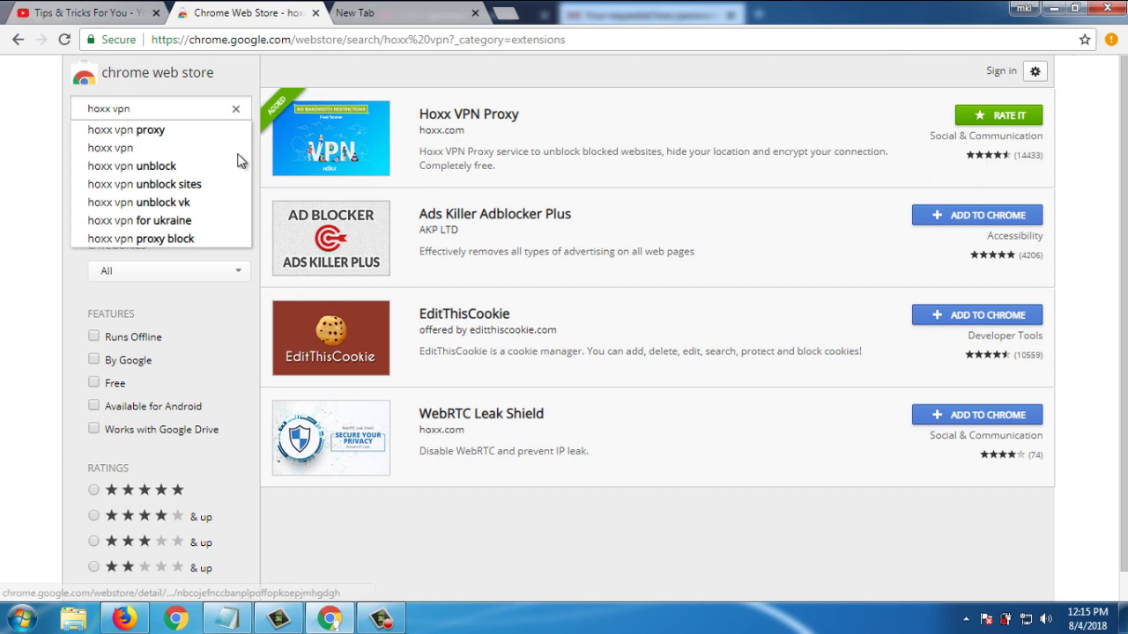
- Search the store for 'windscribe' and add the Windscribe - Free VPN and Ad Blocker extension
double_click(180, 110)
triple_click(180, 110)
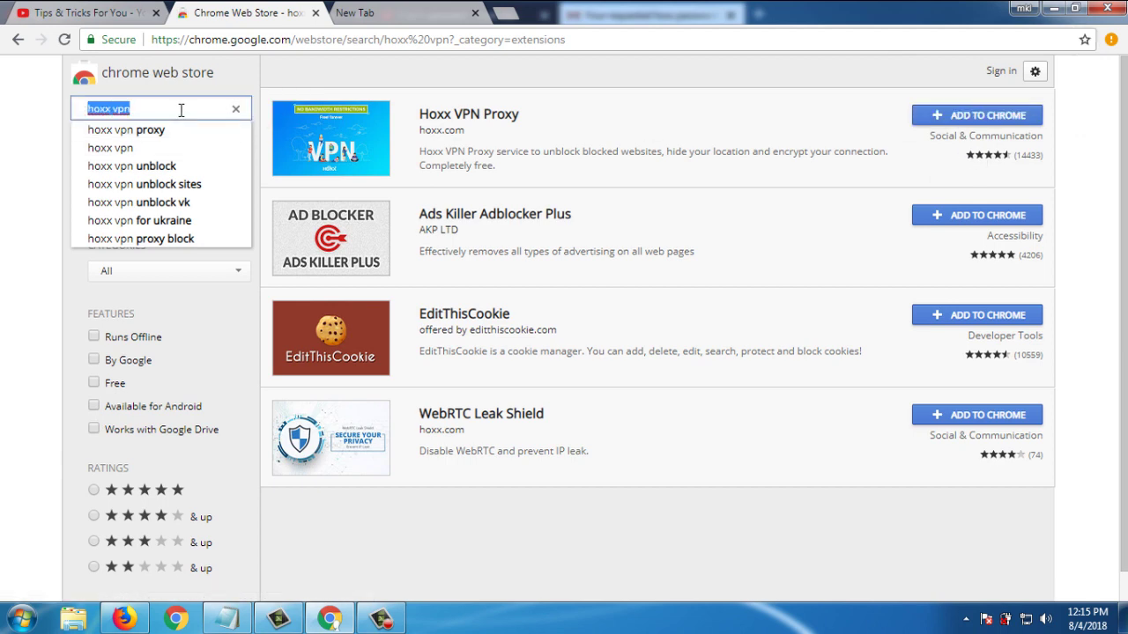
type("winds")
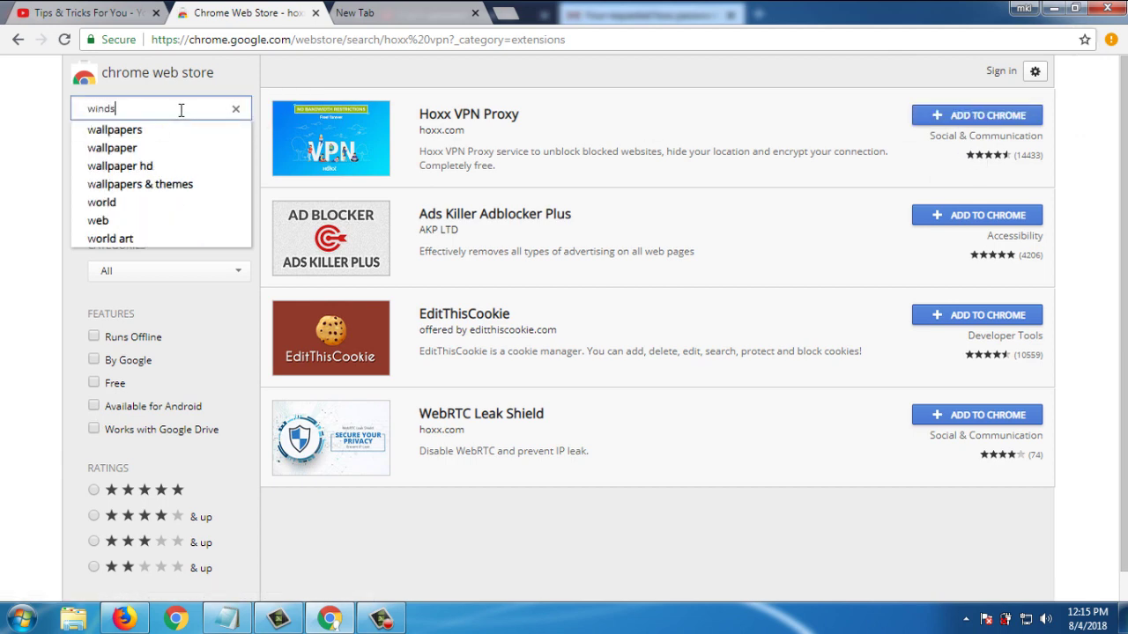
type("cribe")
key("Return")
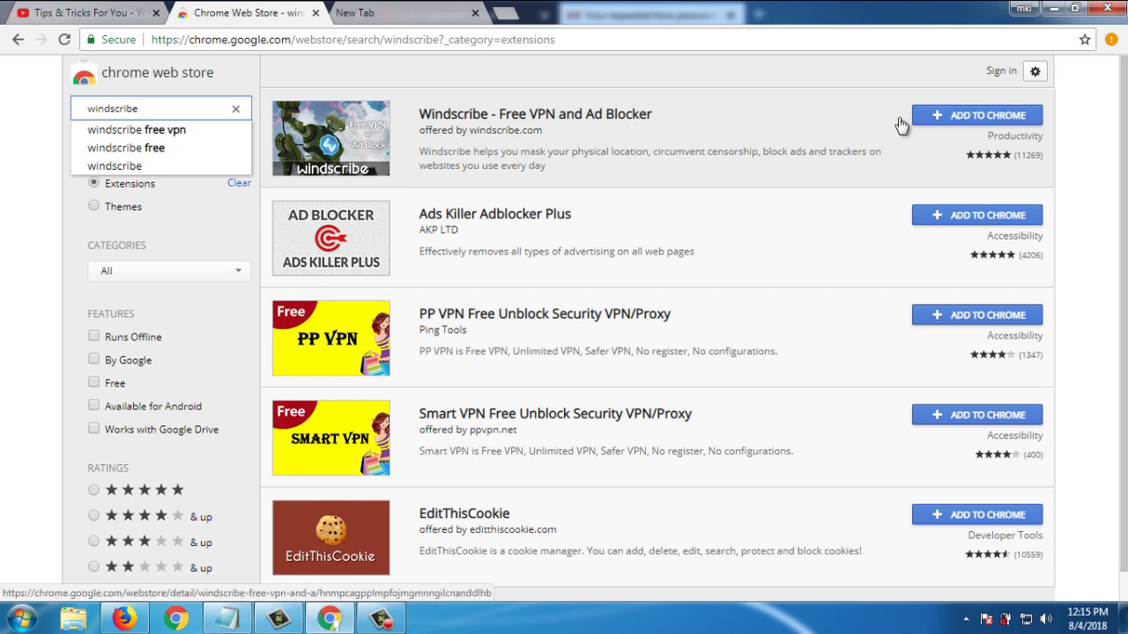
left_click(976, 123)
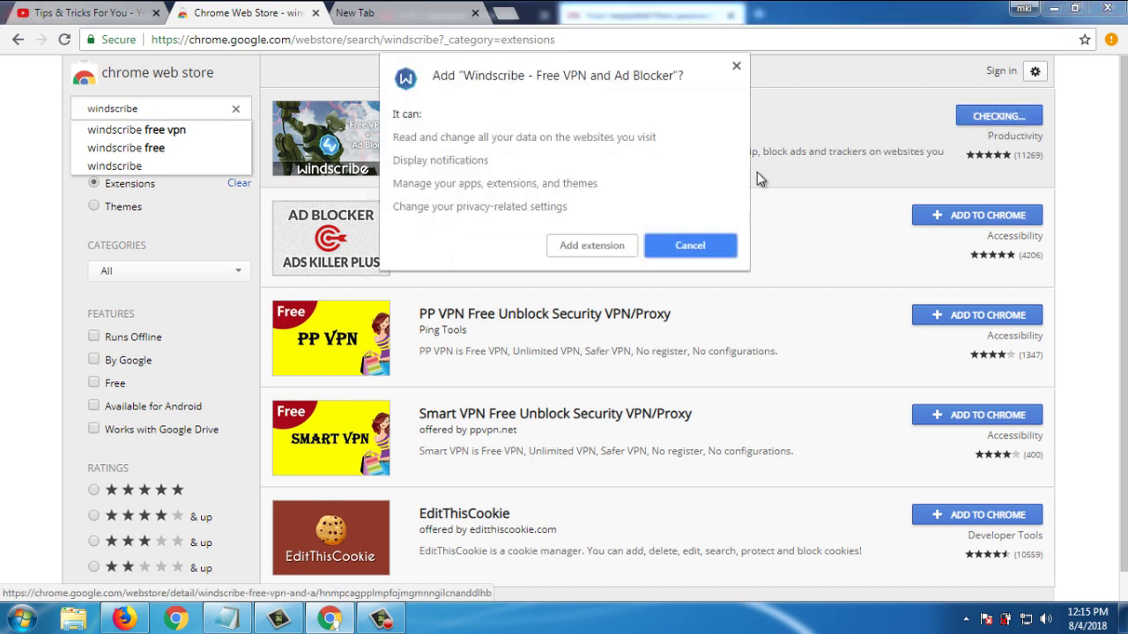
left_click(589, 252)
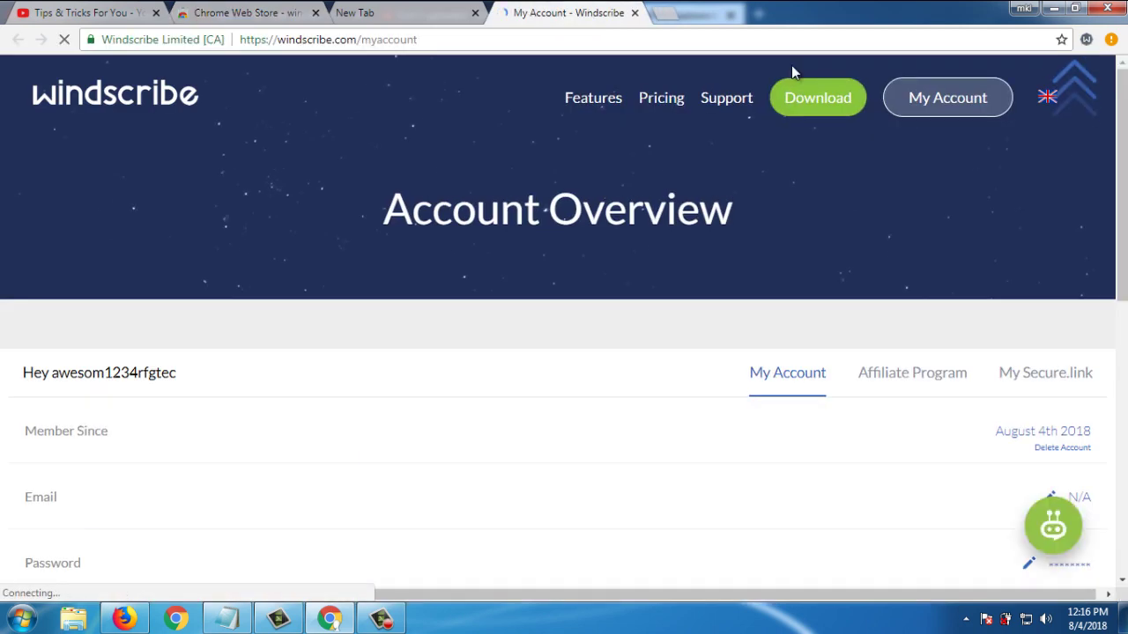
- Copy the account username from the greeting on the windscribe.com account page
mouse_move(1004, 91)
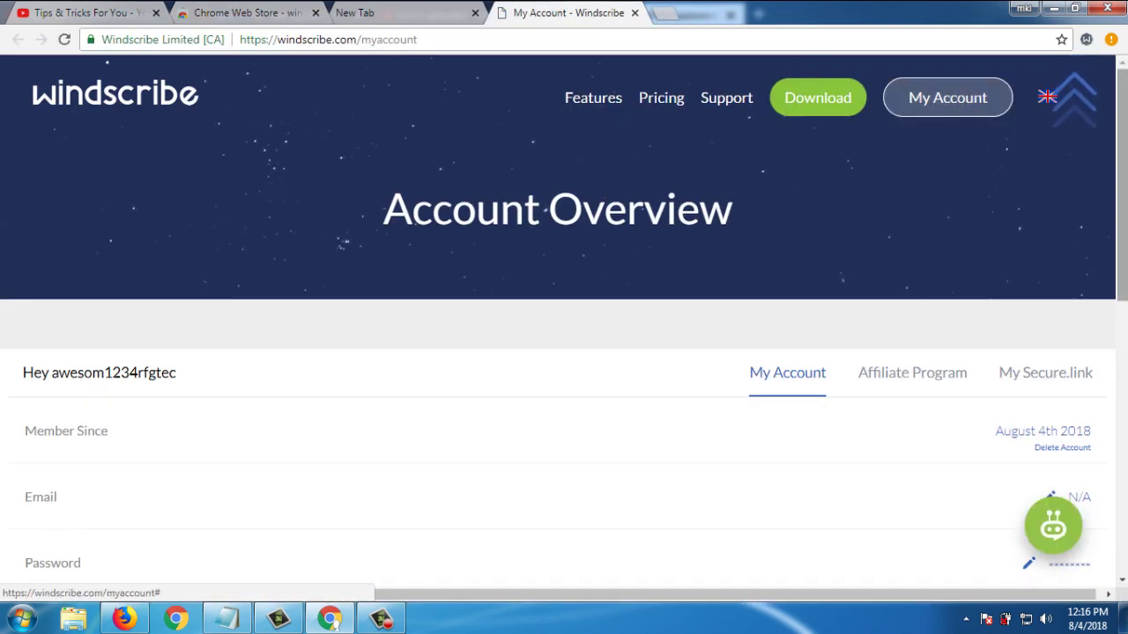
scroll(564, 317, "down", 1)
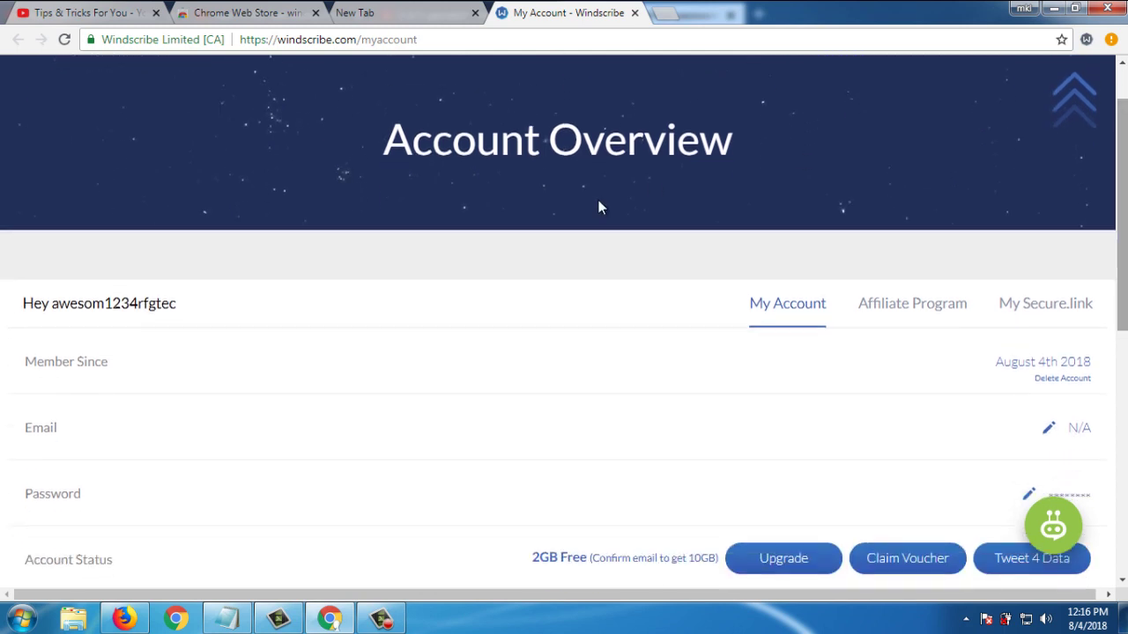
left_click_drag(183, 310, 51, 308)
key("ctrl+c")
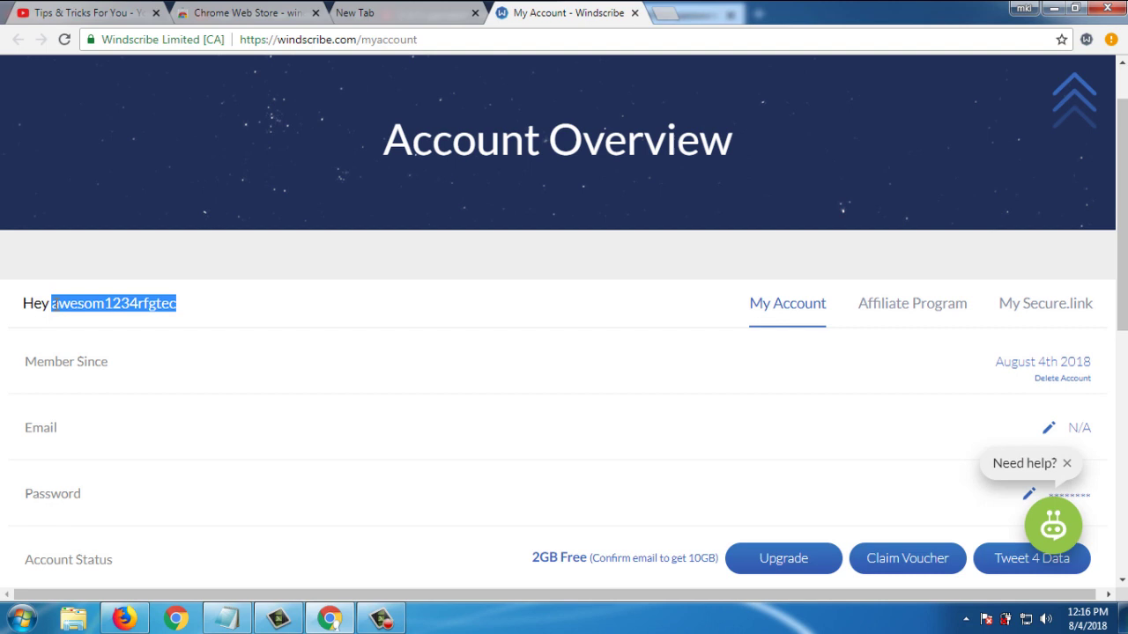
left_click(1077, 85)
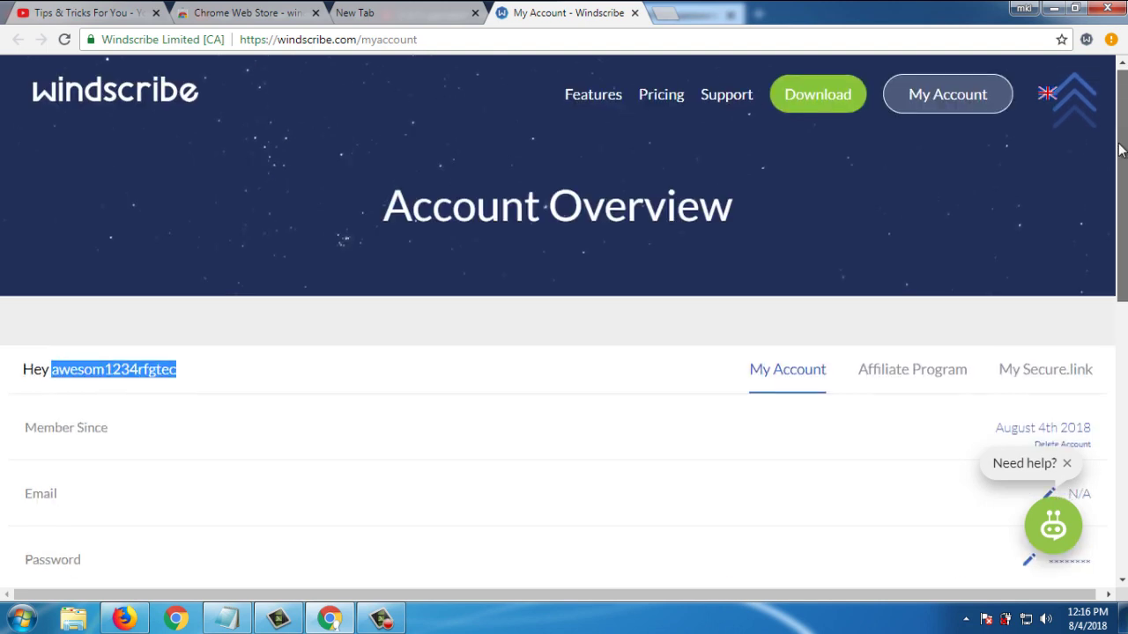
- Sign in to the Windscribe extension with the copied username and the account password
left_click(1086, 39)
left_click(933, 186)
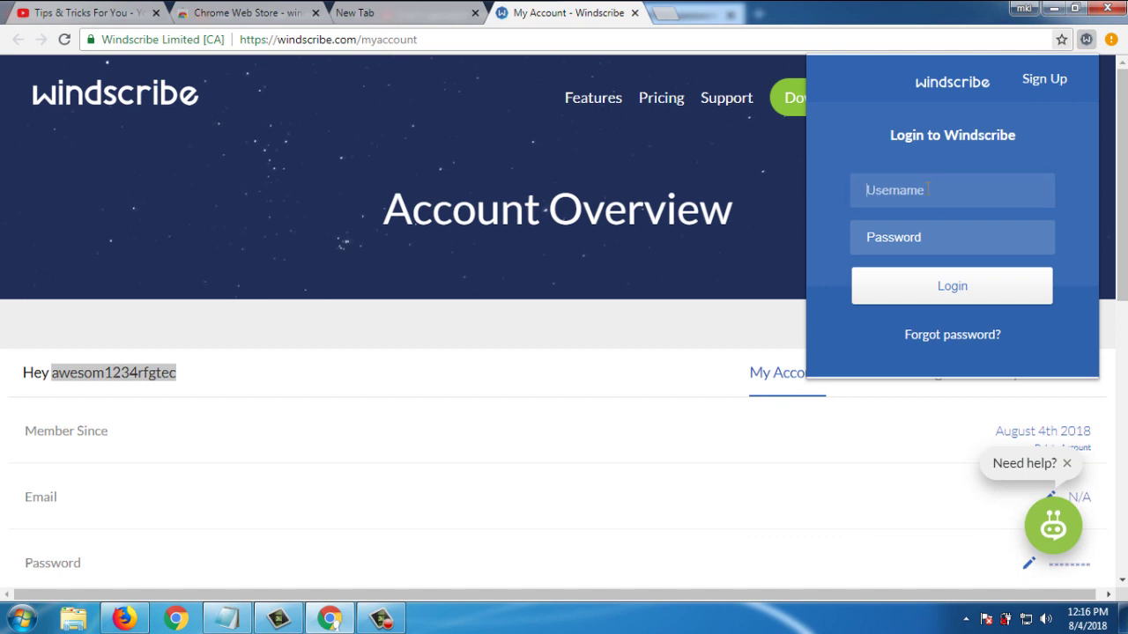
key("ctrl+v")
left_click(921, 245)
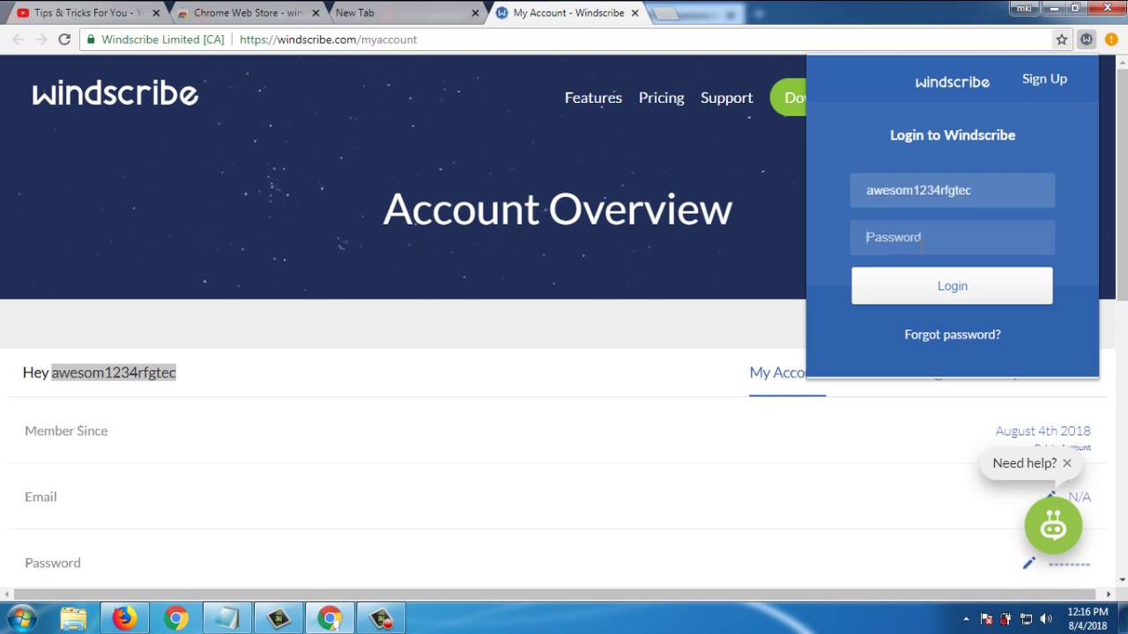
type("a")
key("Return")
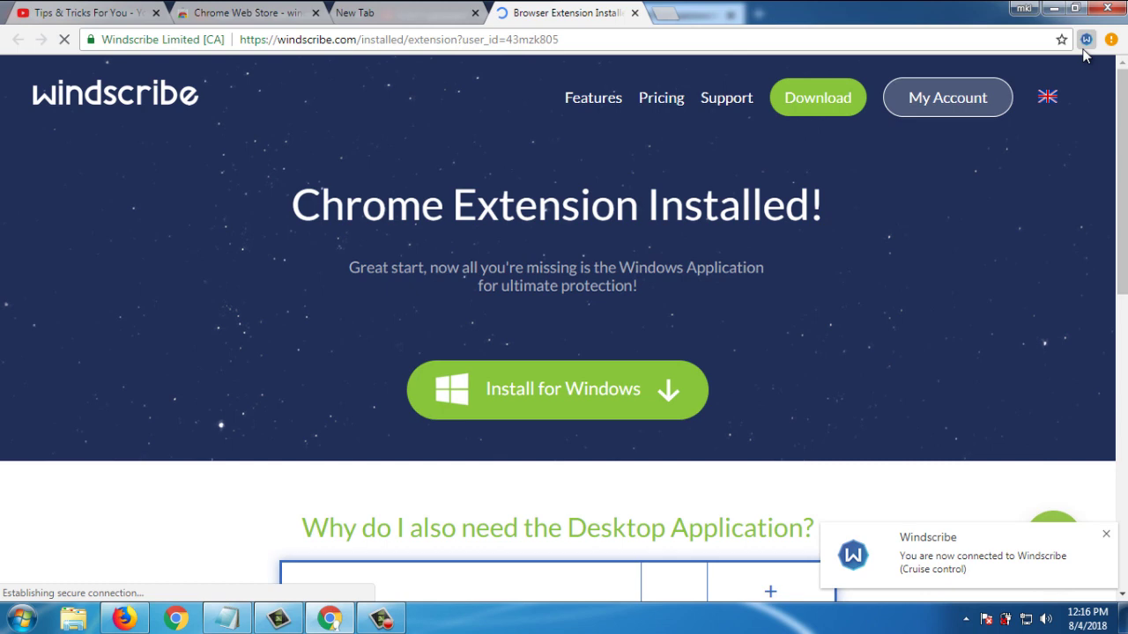
- Restart the Windscribe connection and switch its location from Cruise Control to United Kingdom
left_click(1085, 40)
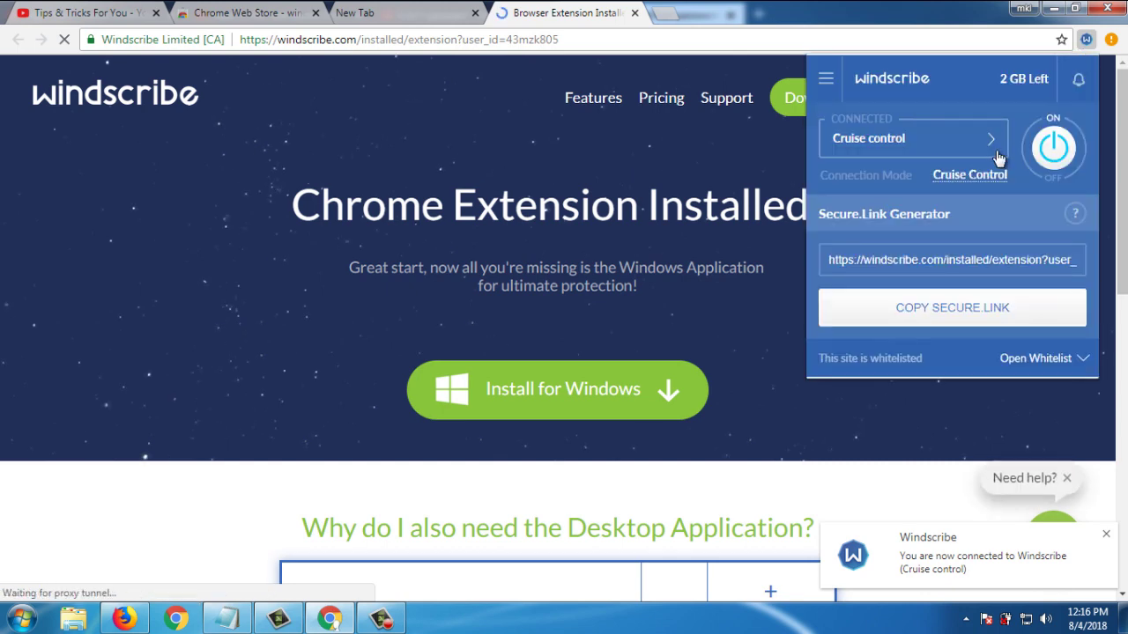
left_click(1047, 151)
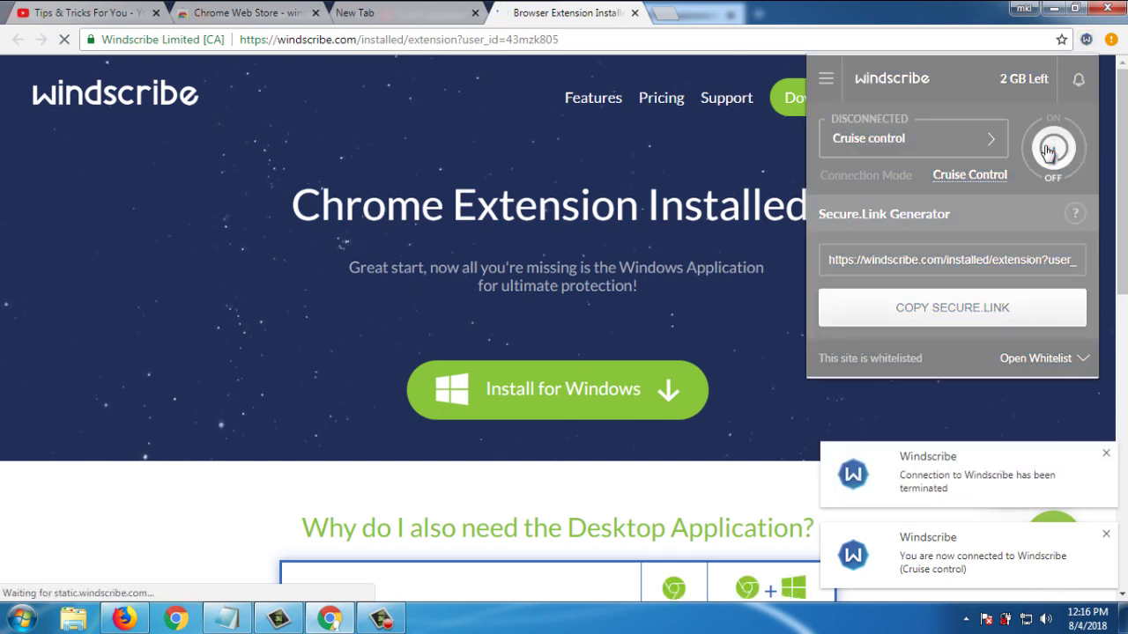
left_click(1047, 152)
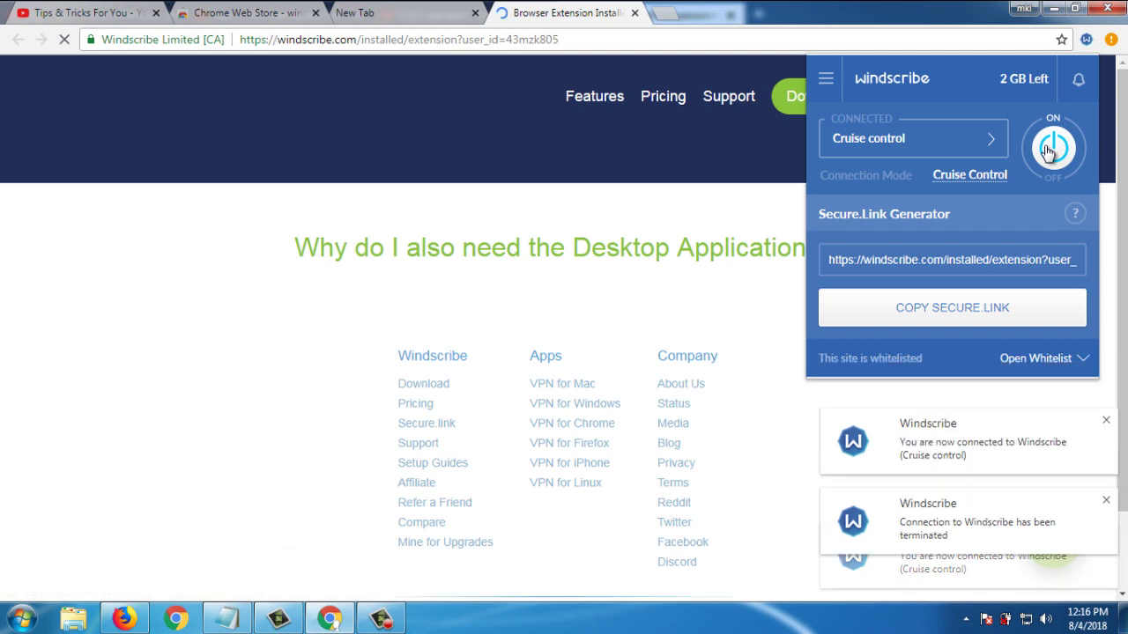
left_click(992, 141)
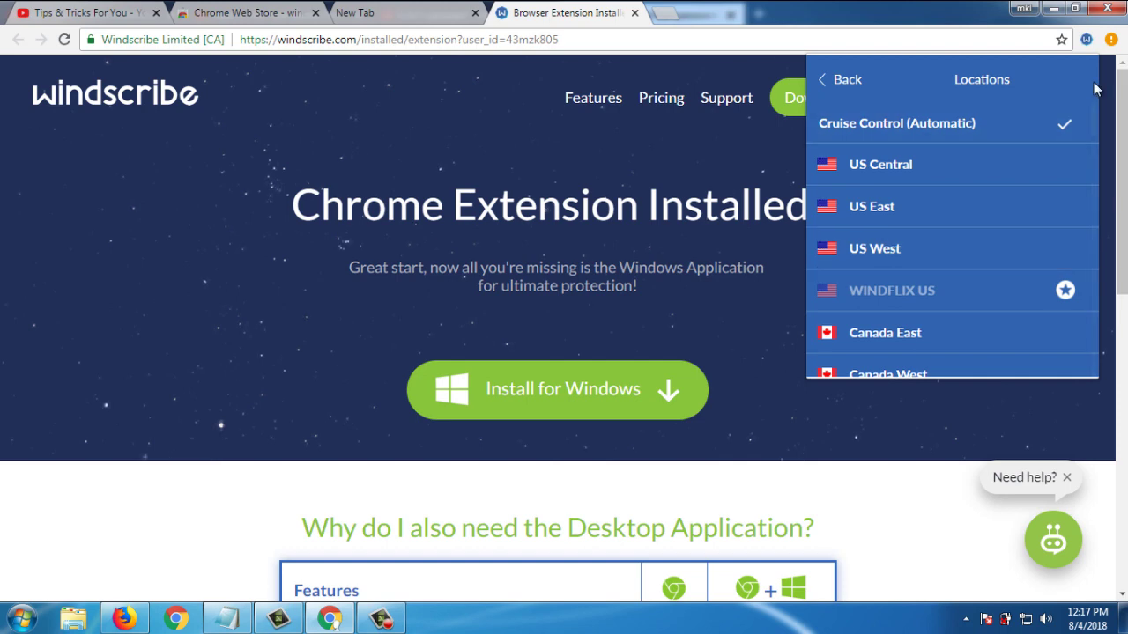
left_click_drag(1096, 123, 1096, 291)
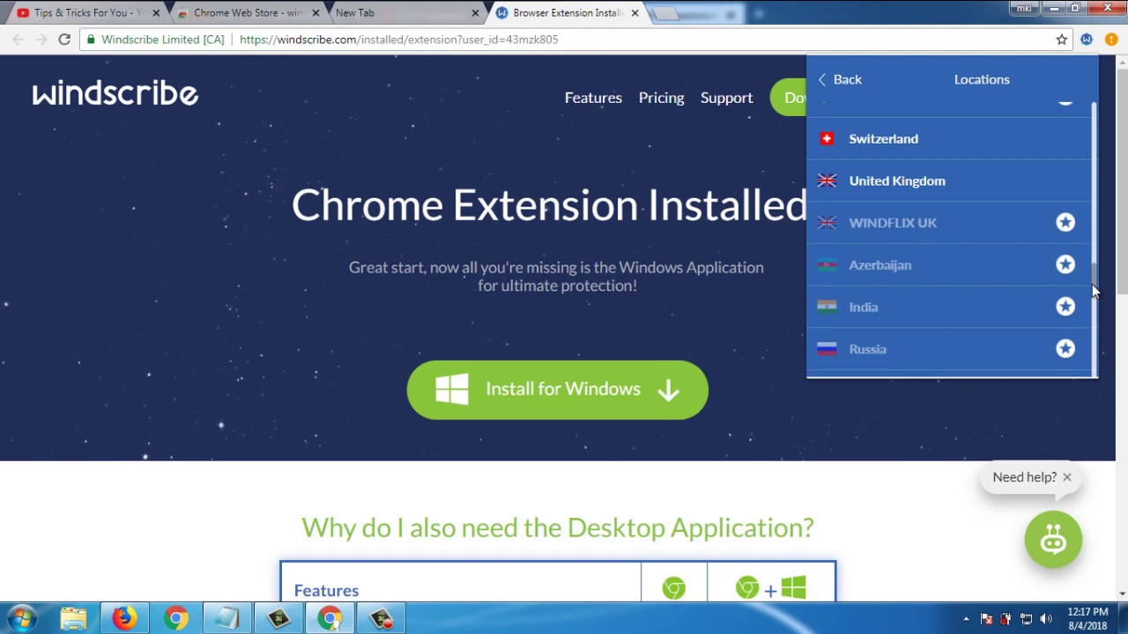
left_click(931, 180)
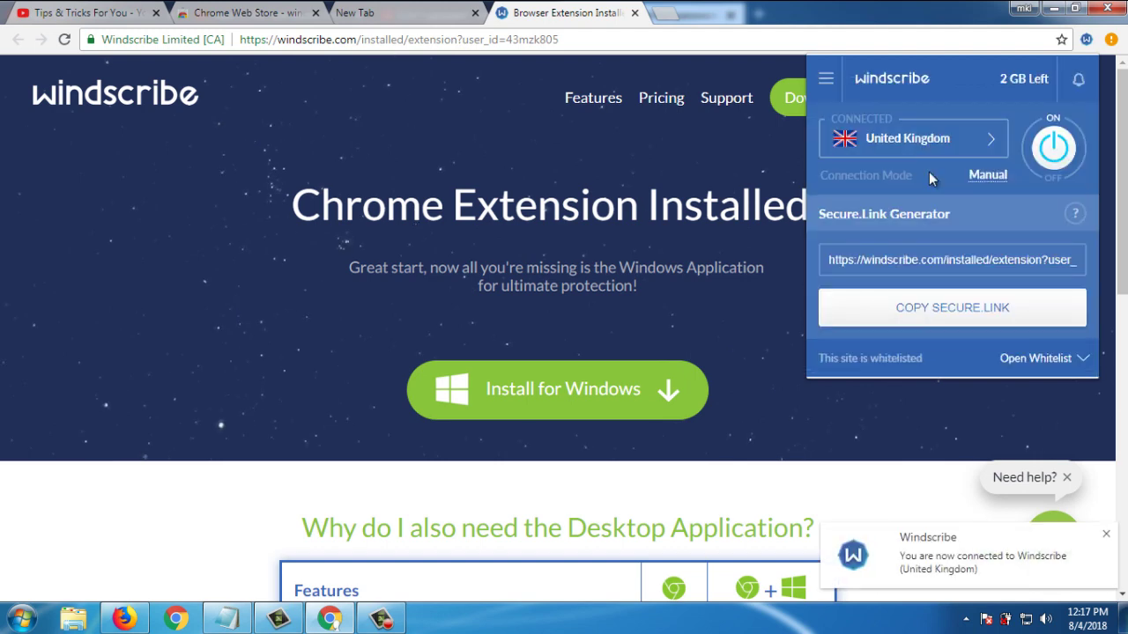
- Dismiss the Windscribe popup and bring up Chrome's New Tab page
left_click(383, 7)
left_click(383, 7)
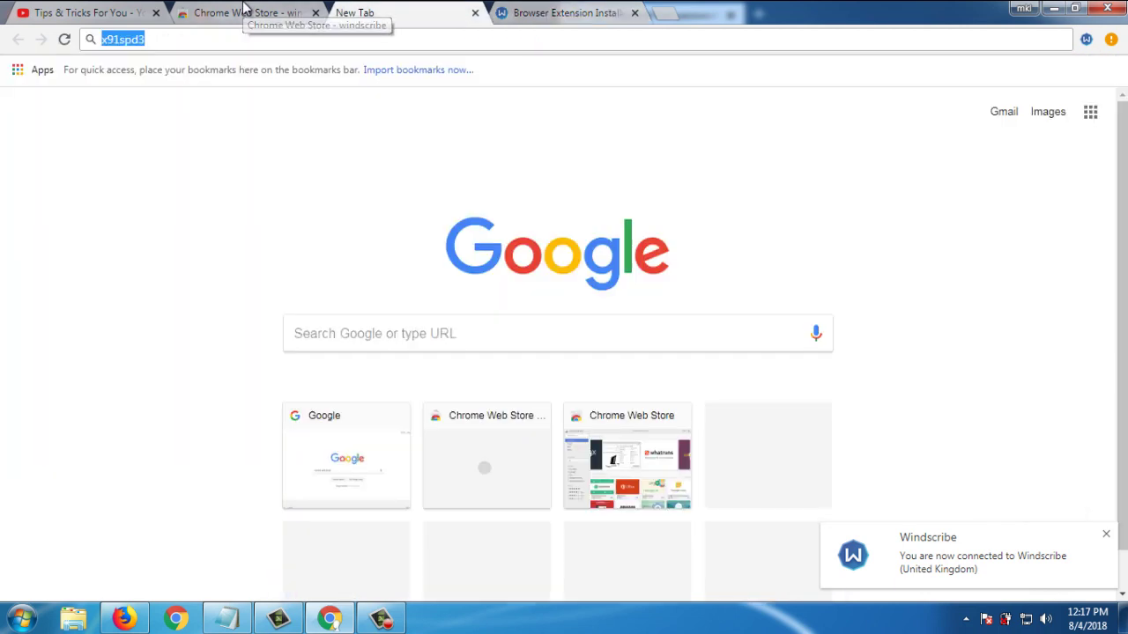